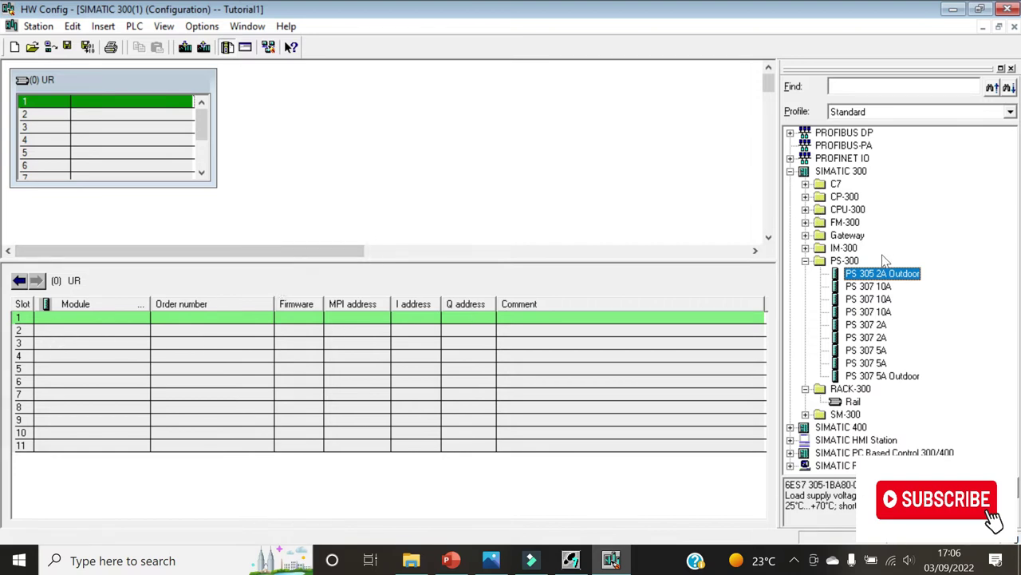
# - Place the PS 305 2A Outdoor power supply in slot 1 of the rack and check the module order in the PLC picture in Photos
pyautogui.moveTo(881, 275); pyautogui.dragTo(80, 116)
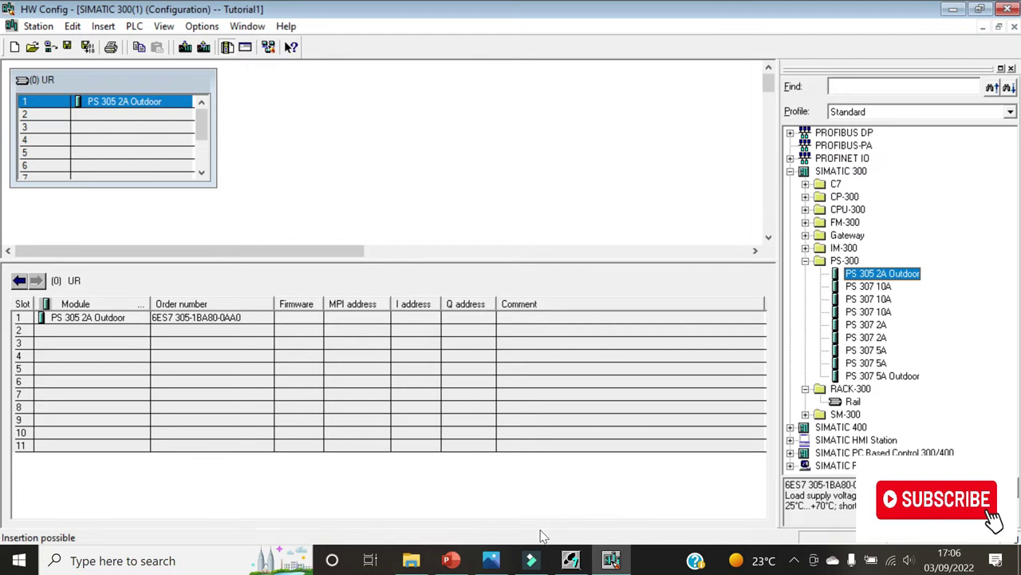
pyautogui.click(491, 560)
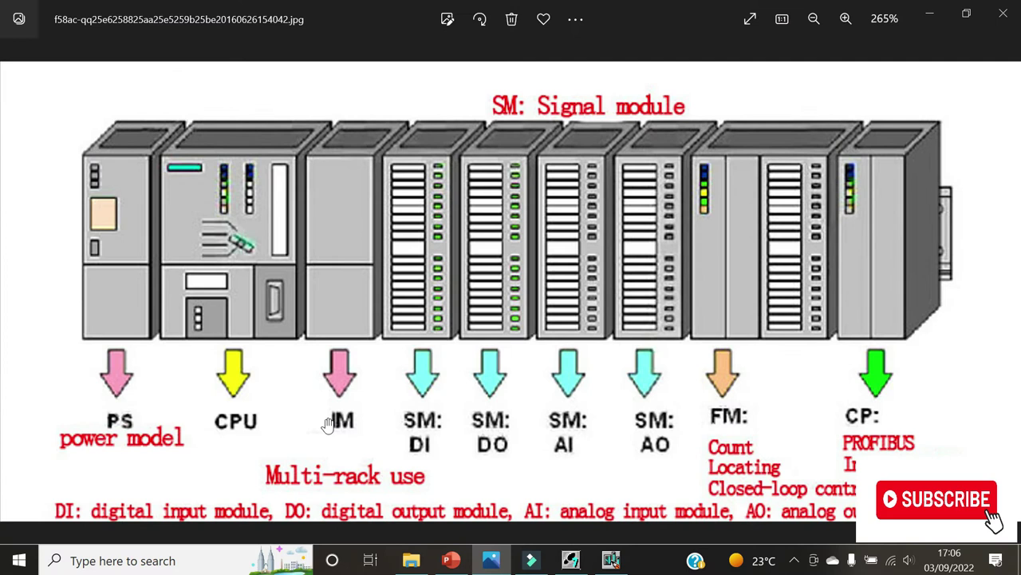
pyautogui.click(610, 560)
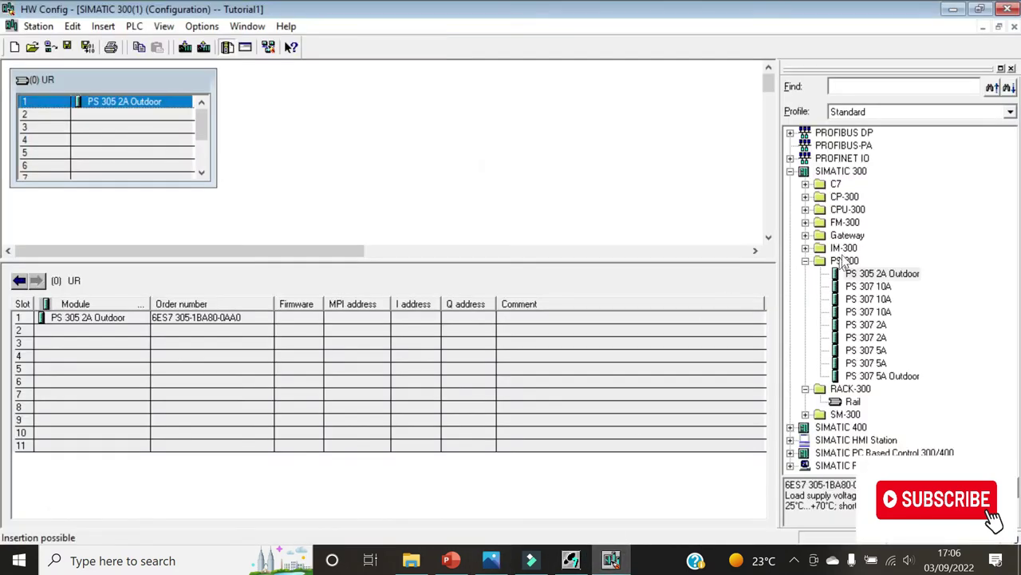
# - Place CPU 312 (6ES7 312-1AD10-0AB0) in slot 2 of the rack and check the PLC picture for the following module type
pyautogui.click(807, 210)
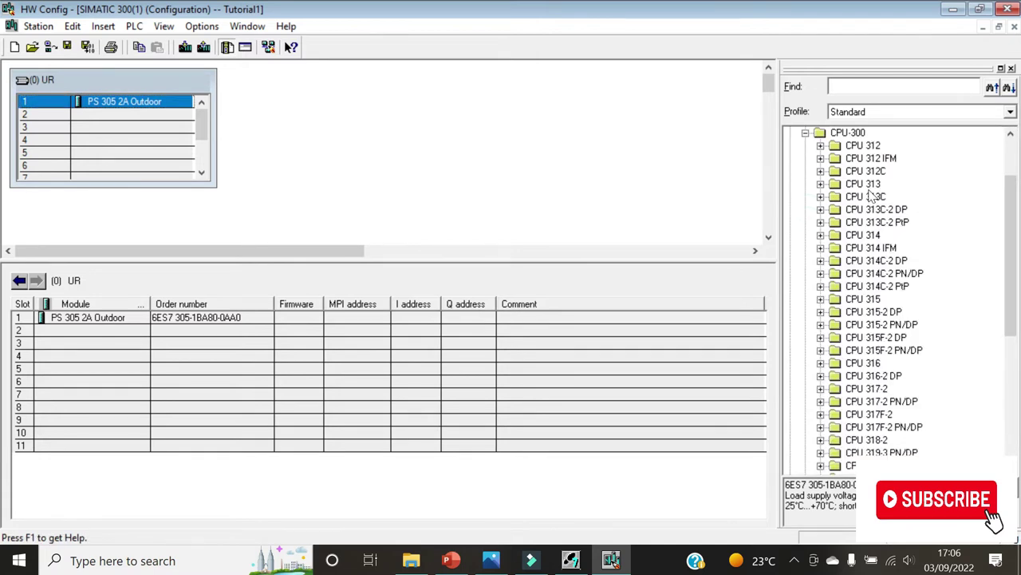
pyautogui.scroll(1, 873, 196)
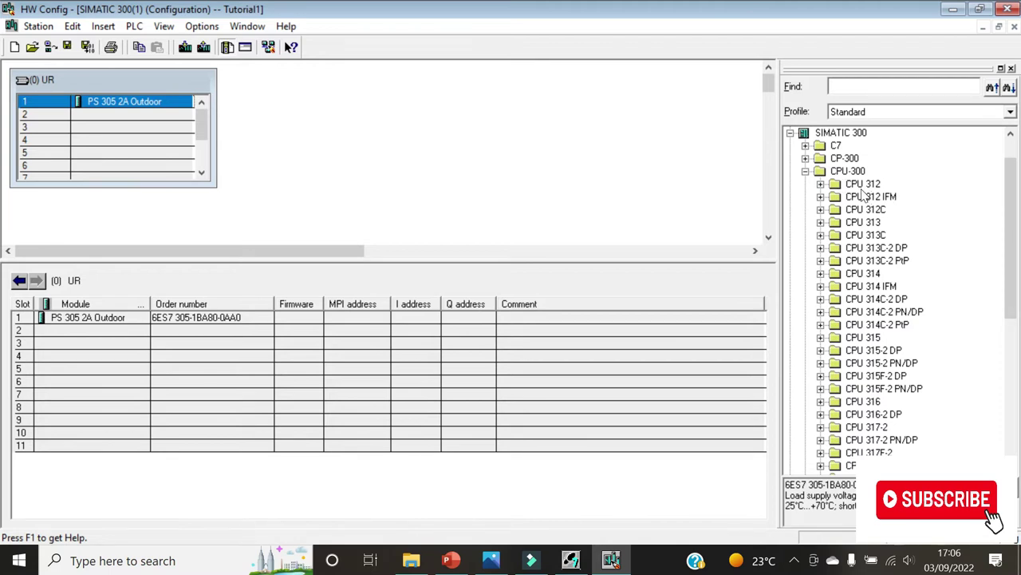
pyautogui.click(822, 184)
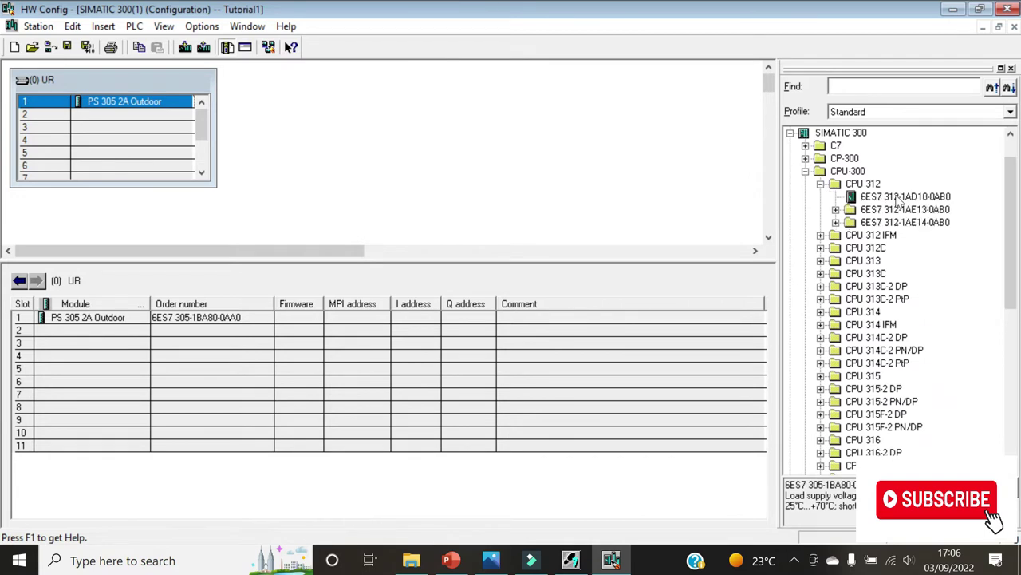
pyautogui.moveTo(899, 201); pyautogui.dragTo(95, 115)
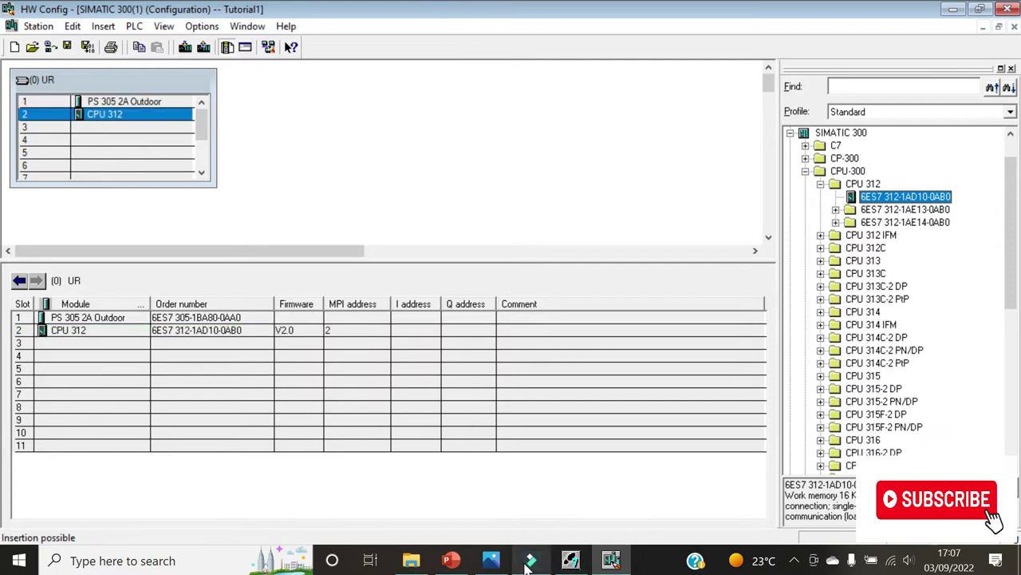
pyautogui.click(491, 560)
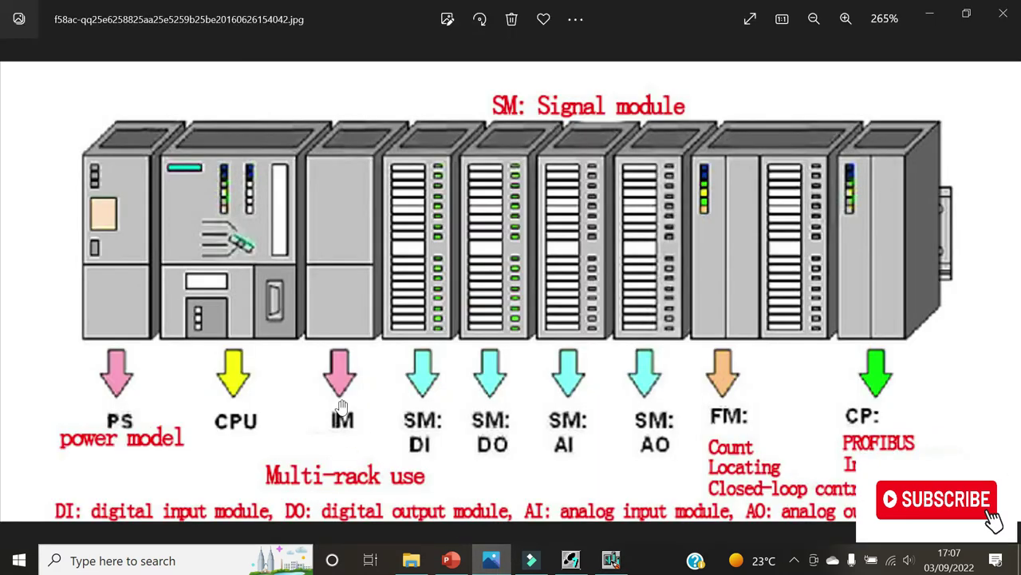
pyautogui.click(612, 560)
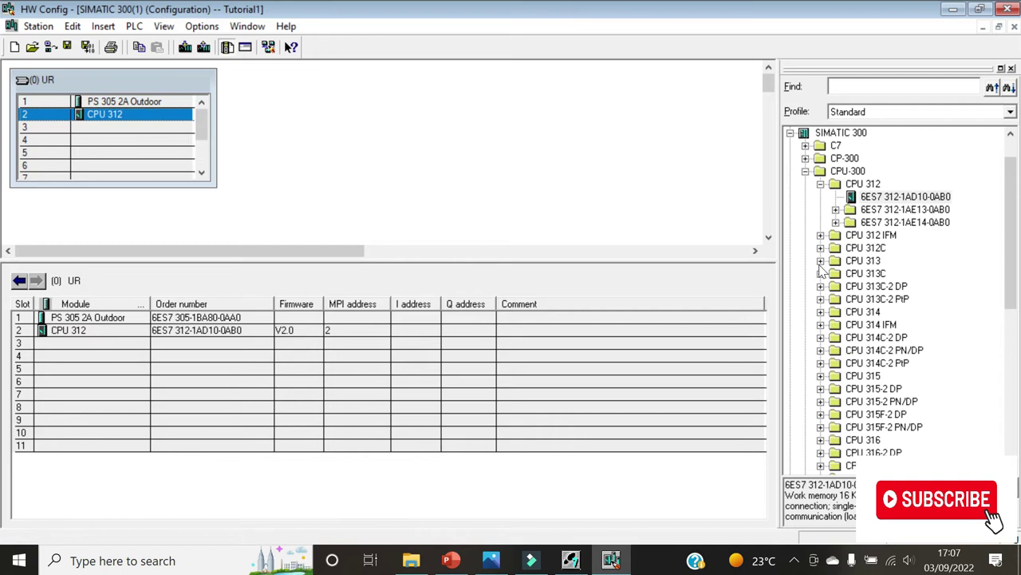
# - Place the IM 360 interface module (6ES7 360-3AA01-0AA0) in slot 3 of the rack and check the PLC picture for the following module type
pyautogui.click(806, 173)
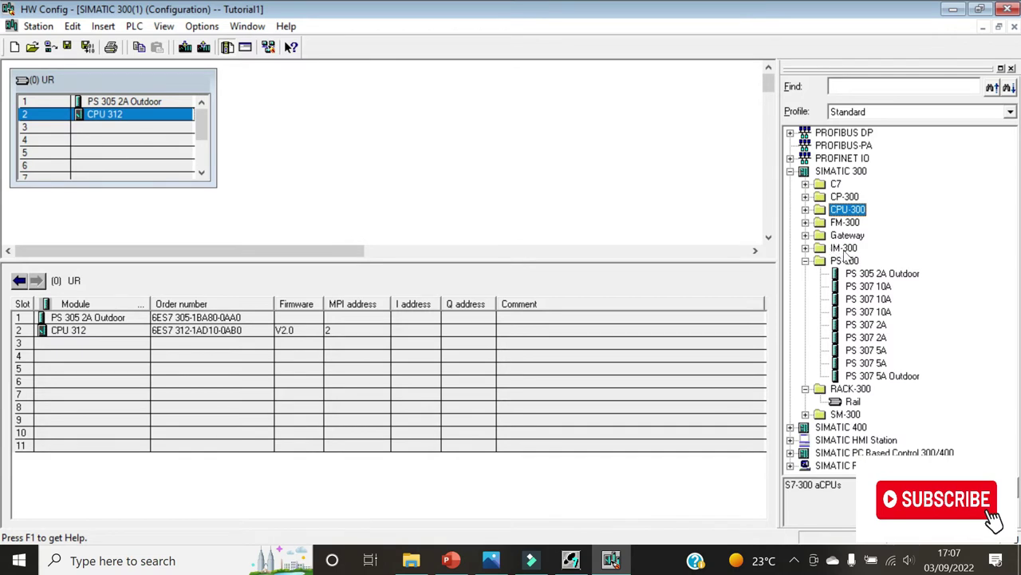
pyautogui.click(805, 248)
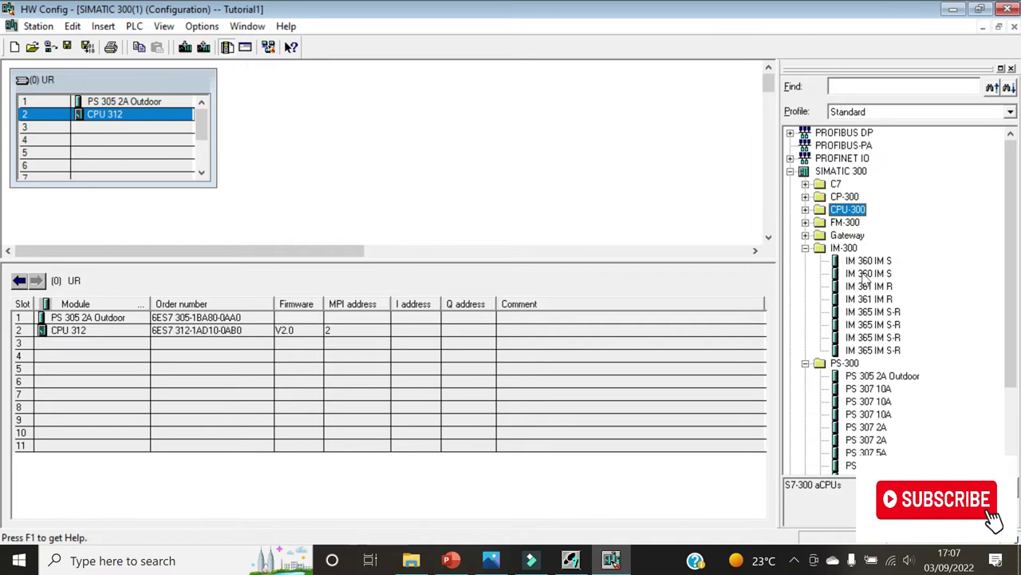
pyautogui.moveTo(866, 275); pyautogui.dragTo(104, 130)
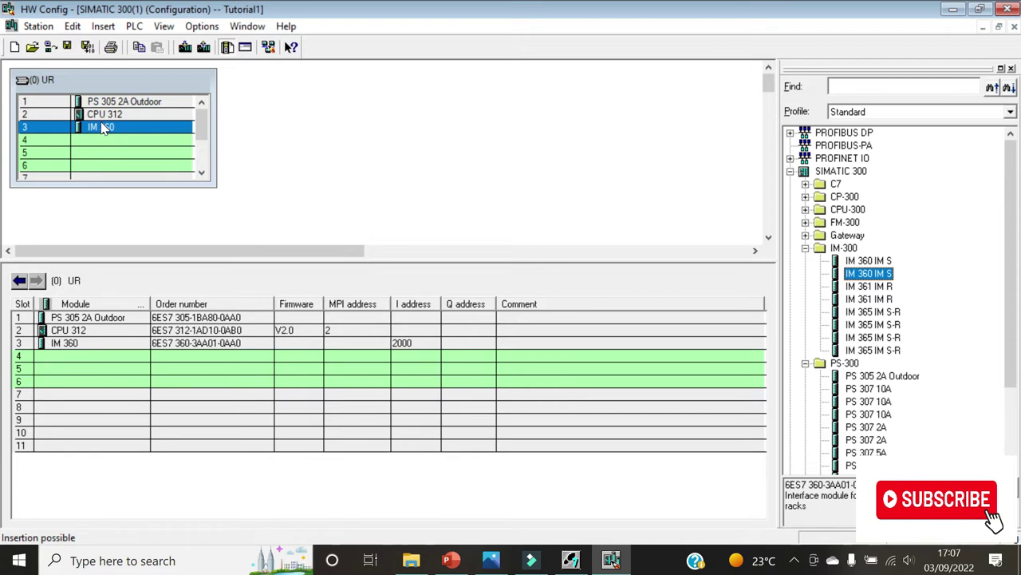
pyautogui.scroll(-2, 139, 158)
pyautogui.scroll(2, 140, 159)
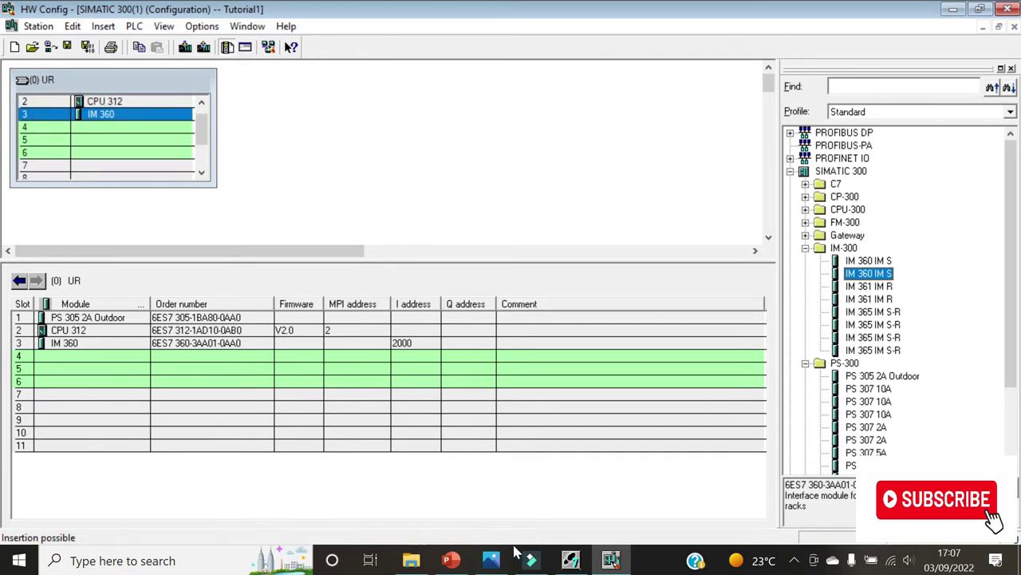
pyautogui.click(492, 560)
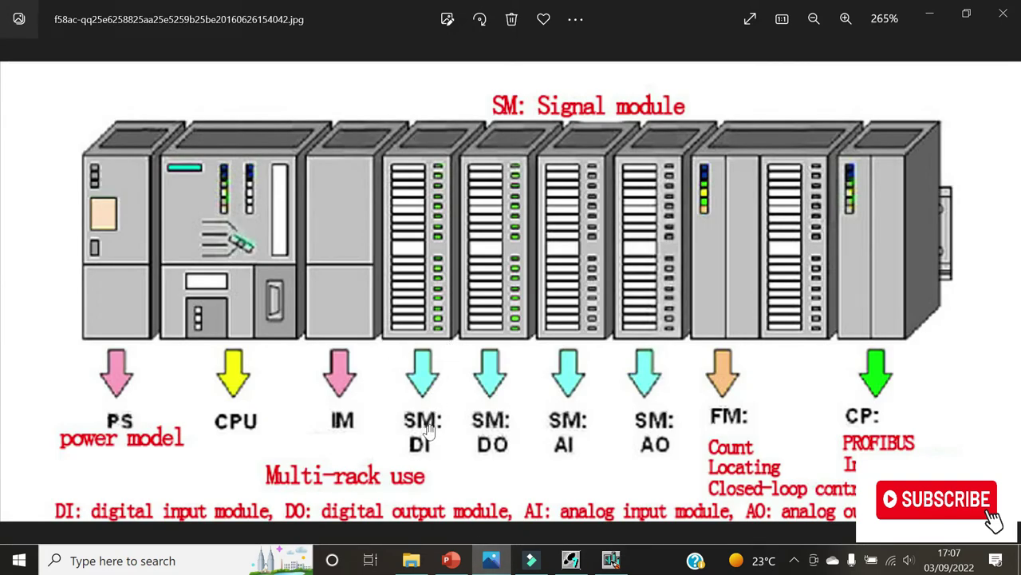
pyautogui.click(611, 560)
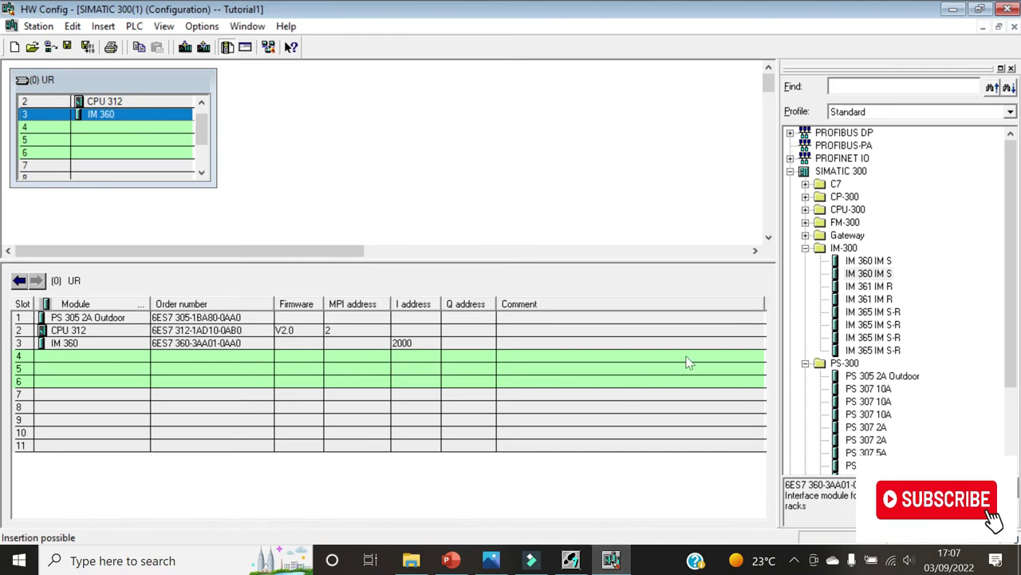
# - Place the SM 321 DI16xDC24V digital input module (6ES7 321-1BH00-0AA0) in slot 4 and check the module order in the PLC picture
pyautogui.click(806, 248)
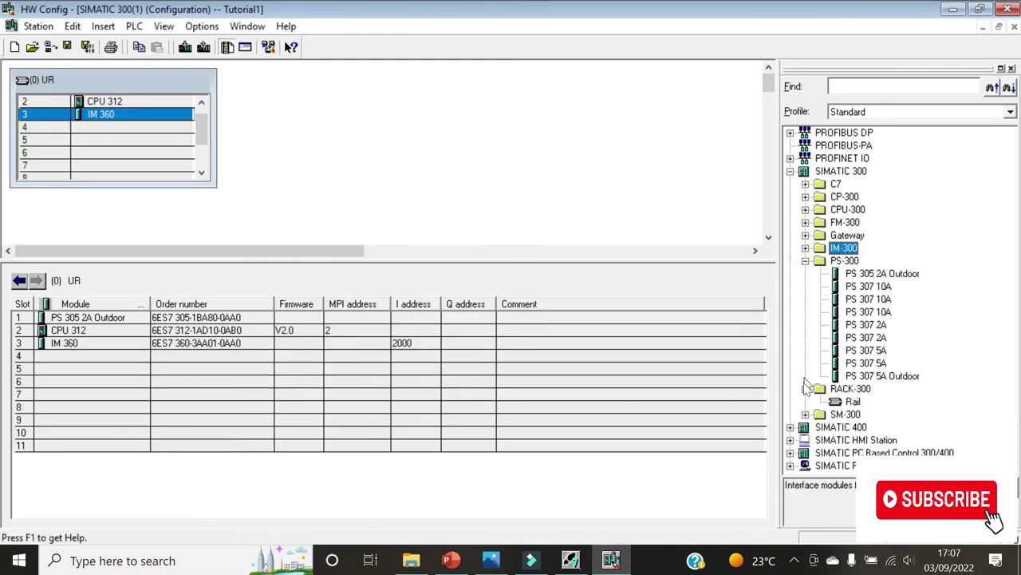
pyautogui.click(805, 261)
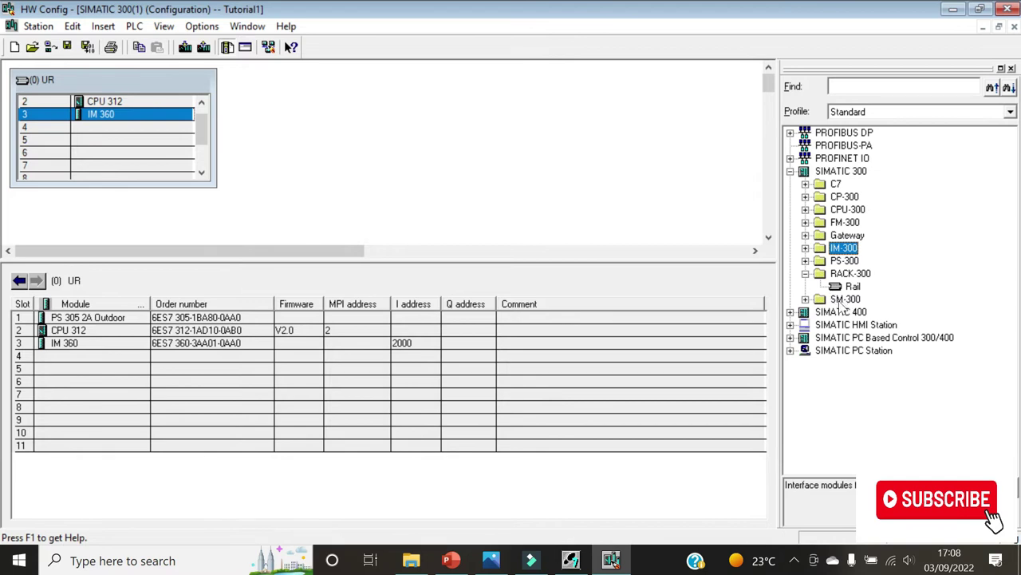
pyautogui.click(805, 300)
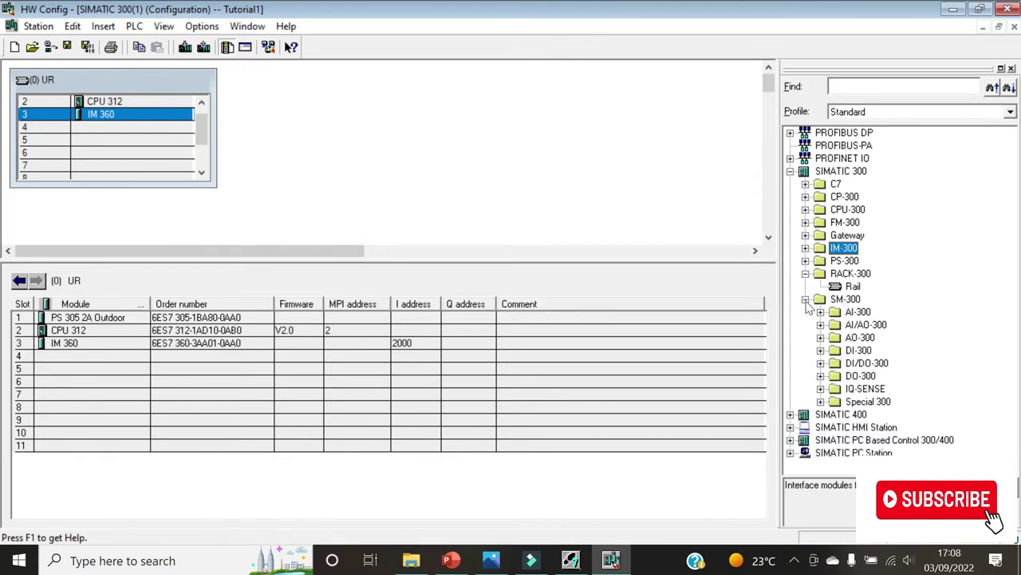
pyautogui.click(822, 351)
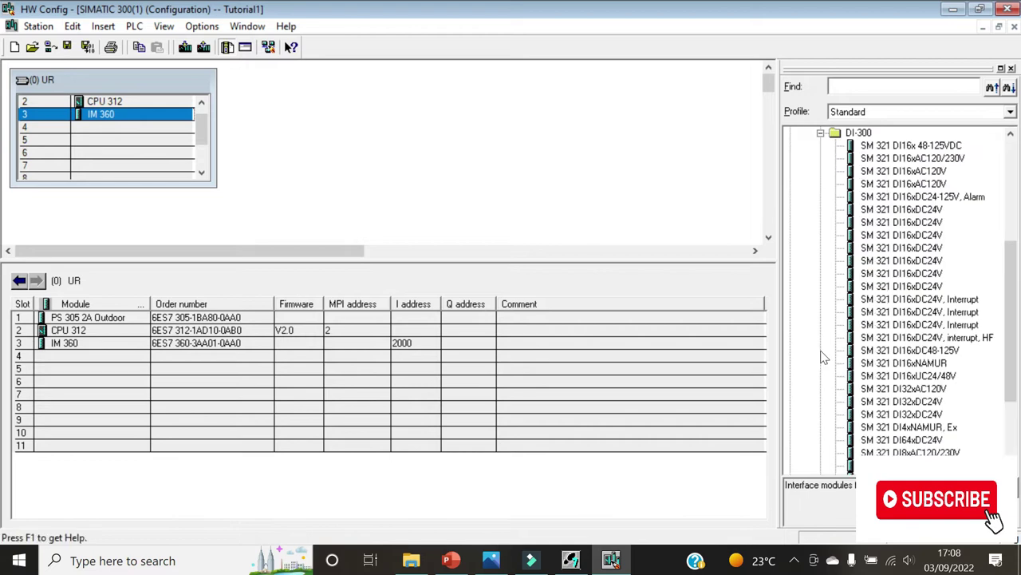
pyautogui.click(896, 199)
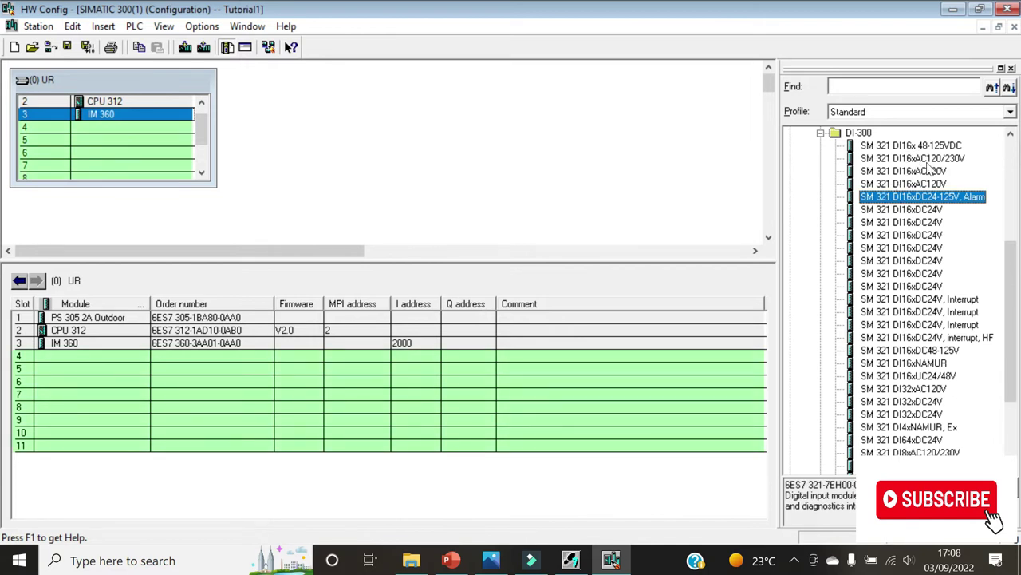
pyautogui.click(901, 208)
pyautogui.moveTo(901, 209); pyautogui.dragTo(99, 133)
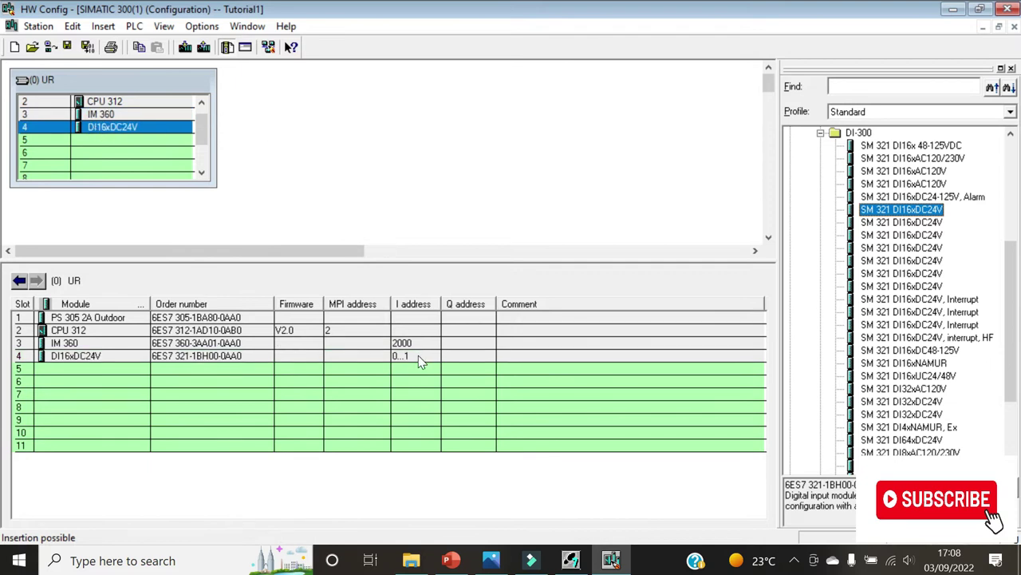
pyautogui.click(491, 562)
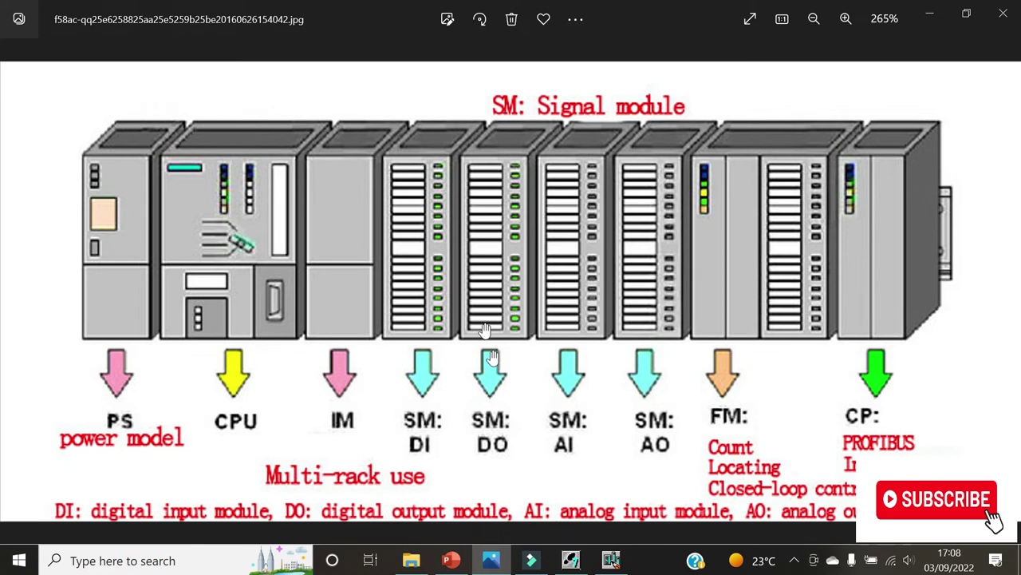
pyautogui.click(611, 563)
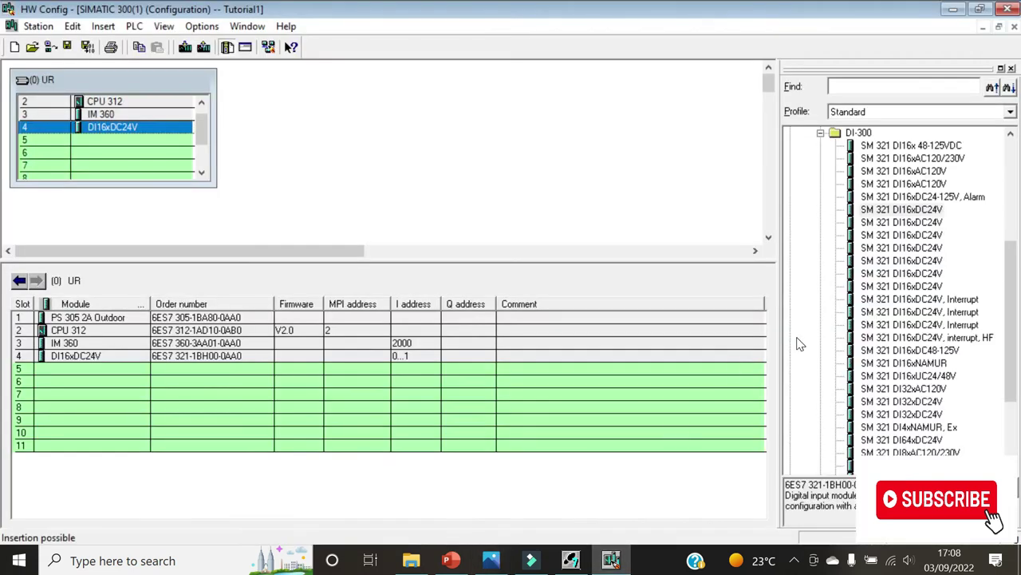
# - Place the SM 322 DO16xDC24V/0.5A digital output module (6ES7 322-8BH01-0AB0) in slot 5 and check the module order in the PLC picture
pyautogui.click(825, 134)
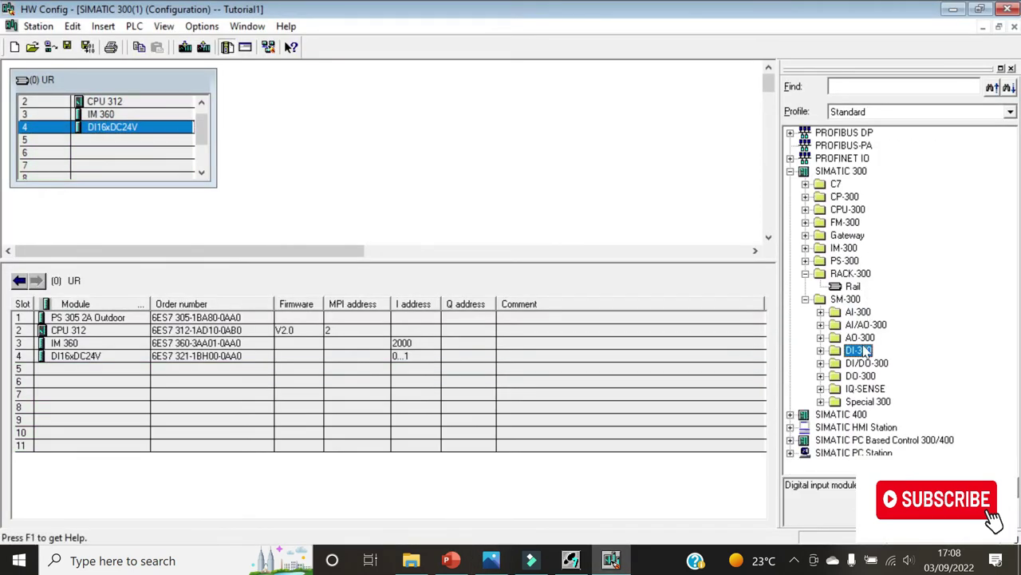
pyautogui.click(821, 376)
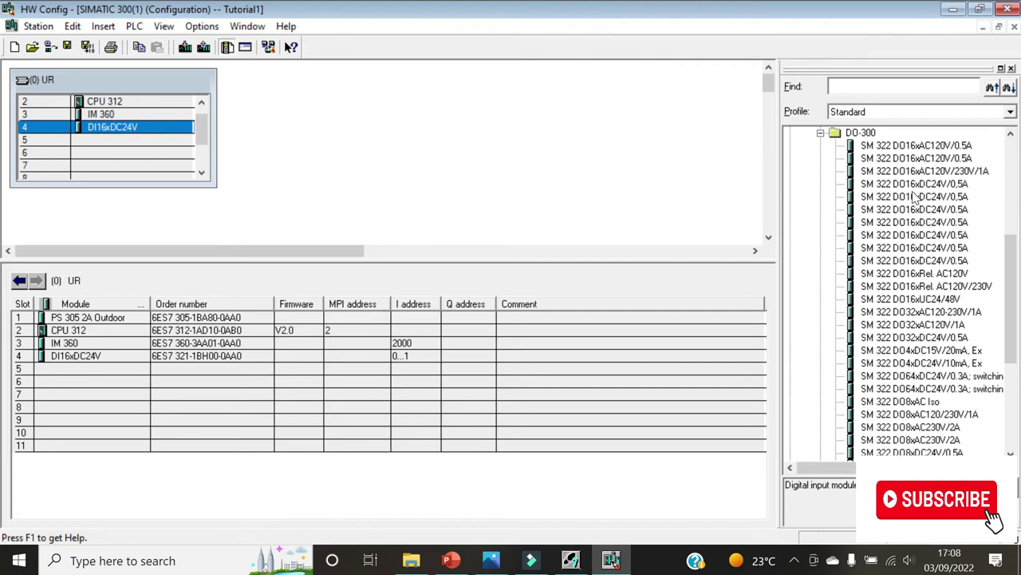
pyautogui.moveTo(908, 202); pyautogui.dragTo(106, 151)
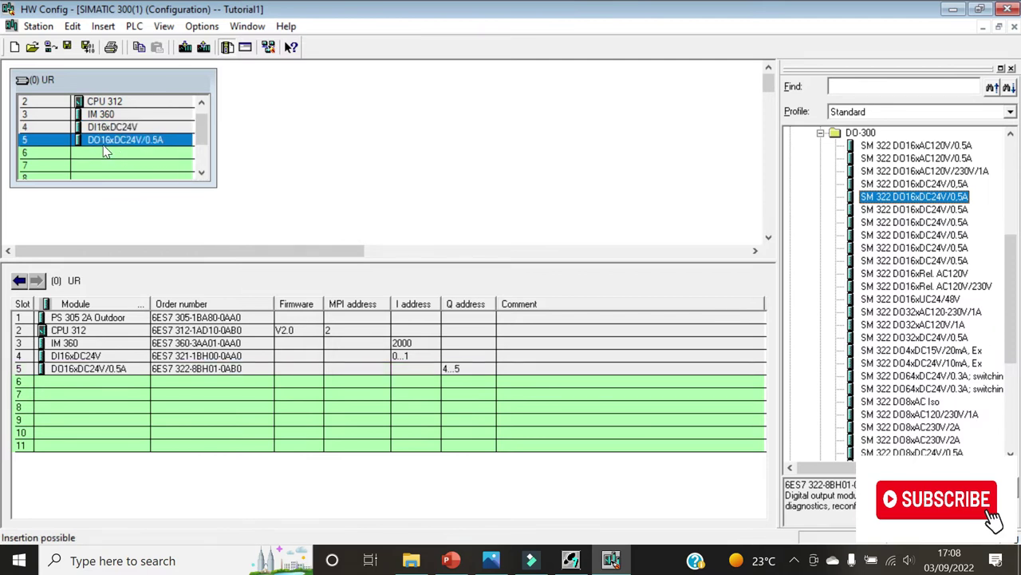
pyautogui.click(822, 133)
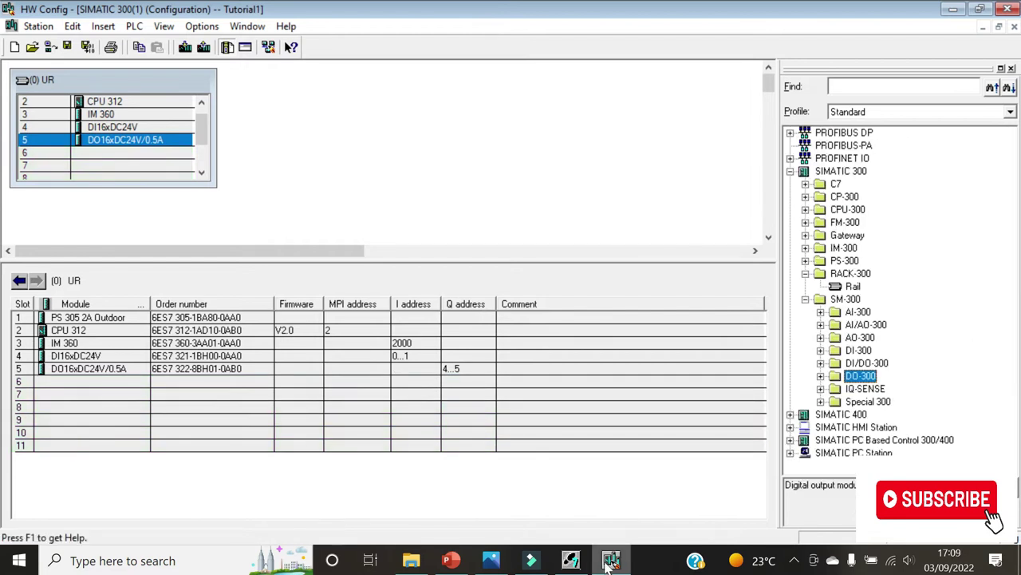
pyautogui.click(491, 561)
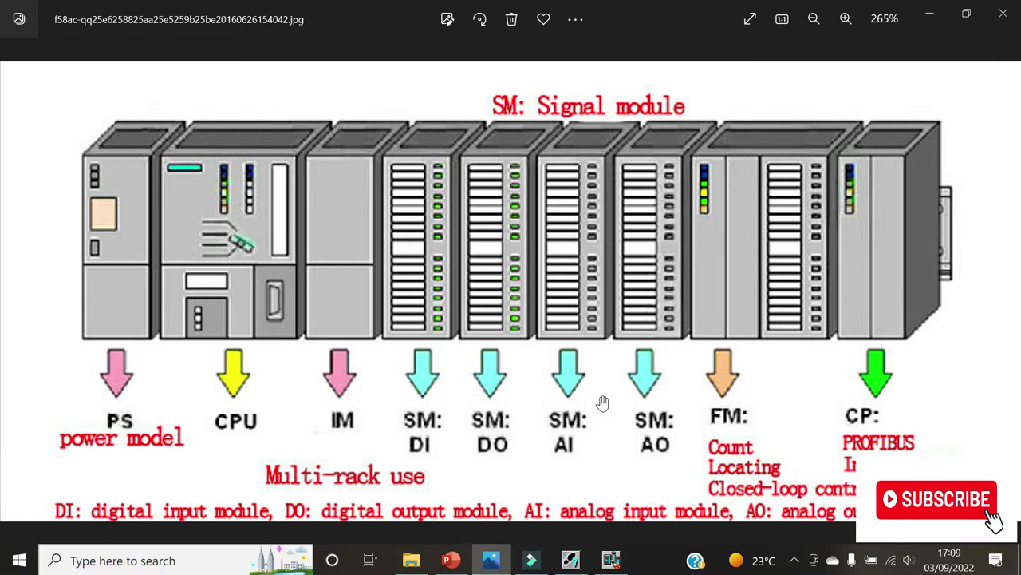
pyautogui.click(612, 561)
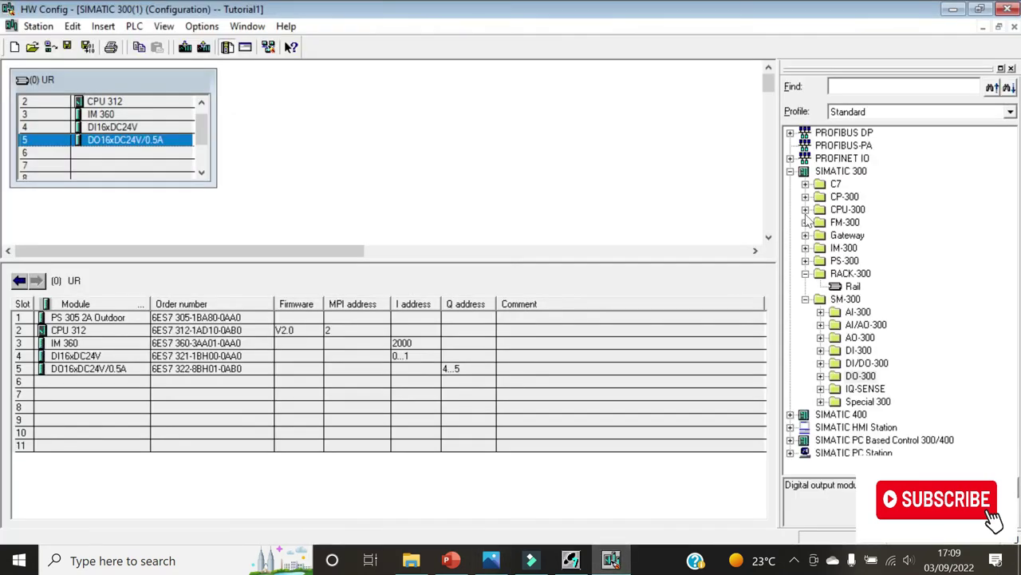
# - Place the SM 331 AI2x12Bit analog input module (6ES7 331-7KB01-0AB0) in slot 6 and check the module order in the PLC picture
pyautogui.click(821, 312)
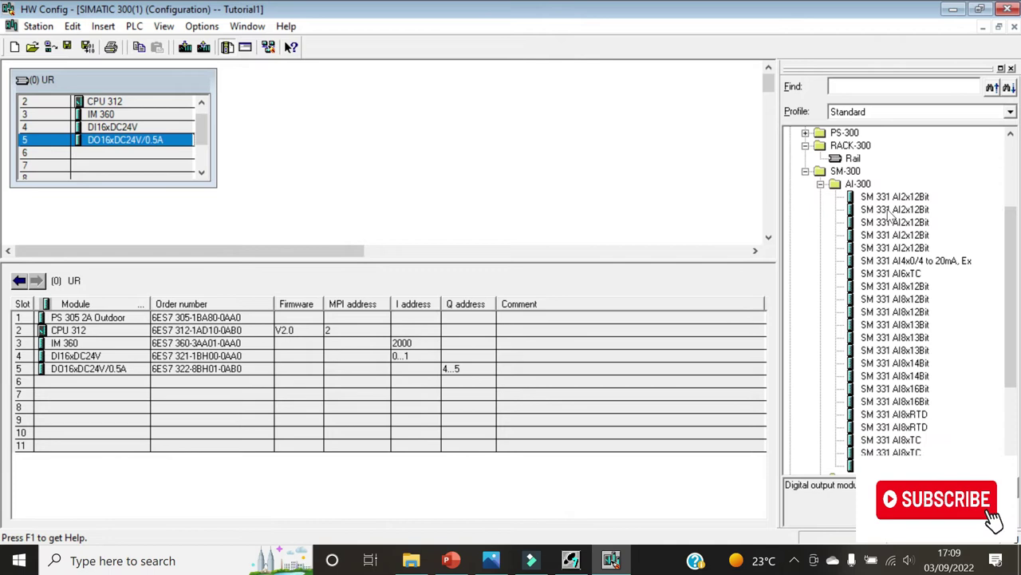
pyautogui.moveTo(892, 212); pyautogui.dragTo(76, 152)
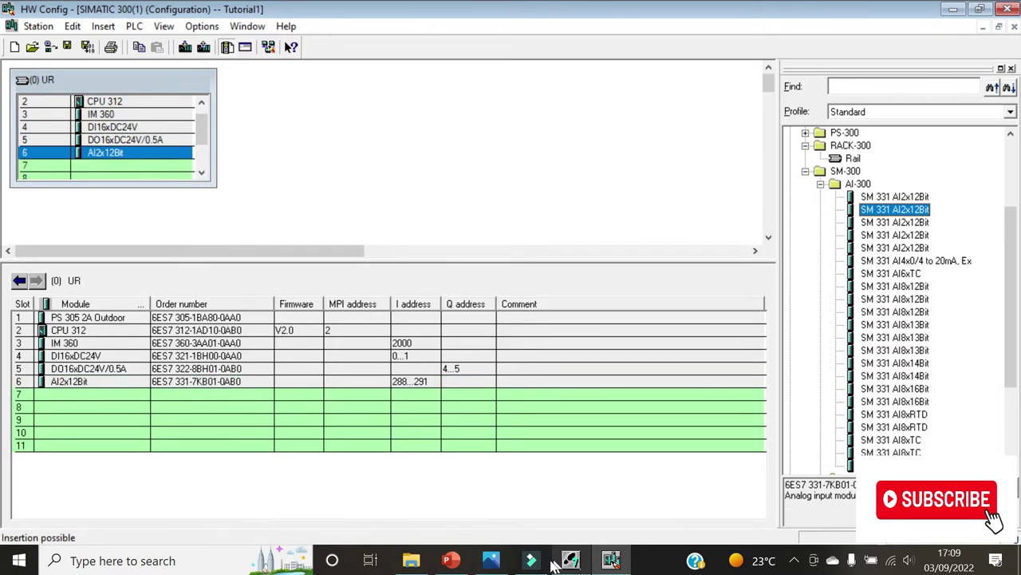
pyautogui.click(491, 561)
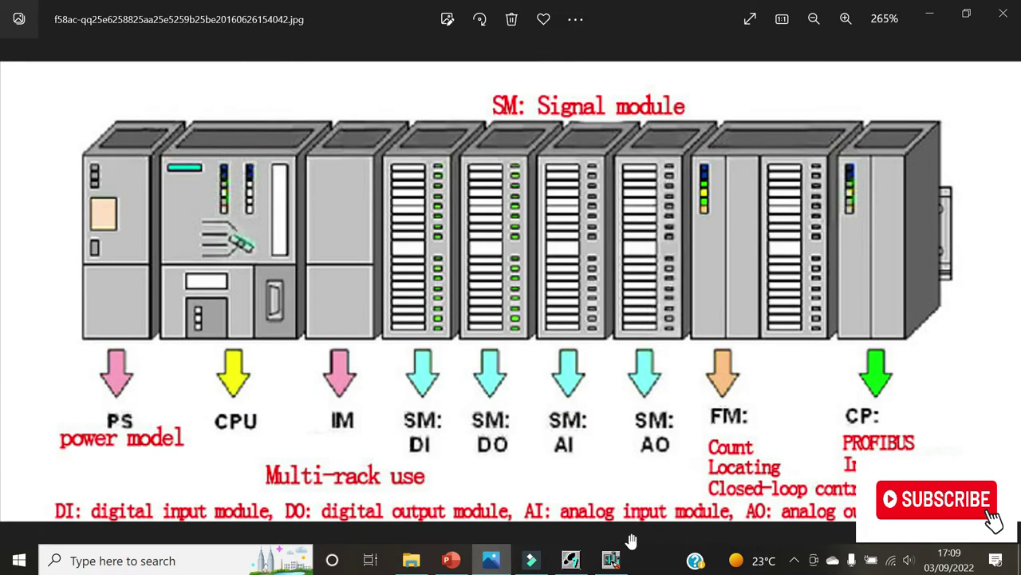
pyautogui.click(611, 560)
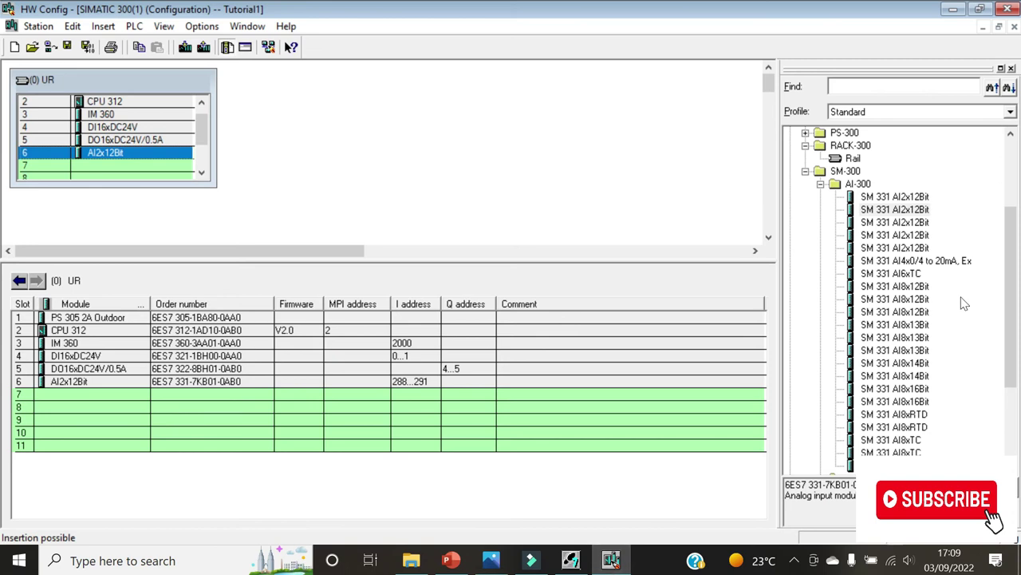
# - Place the SM 332 AO2x12Bit analog output module (6ES7 332-5HB01-0AB0) in slot 7 of the rack
pyautogui.click(821, 185)
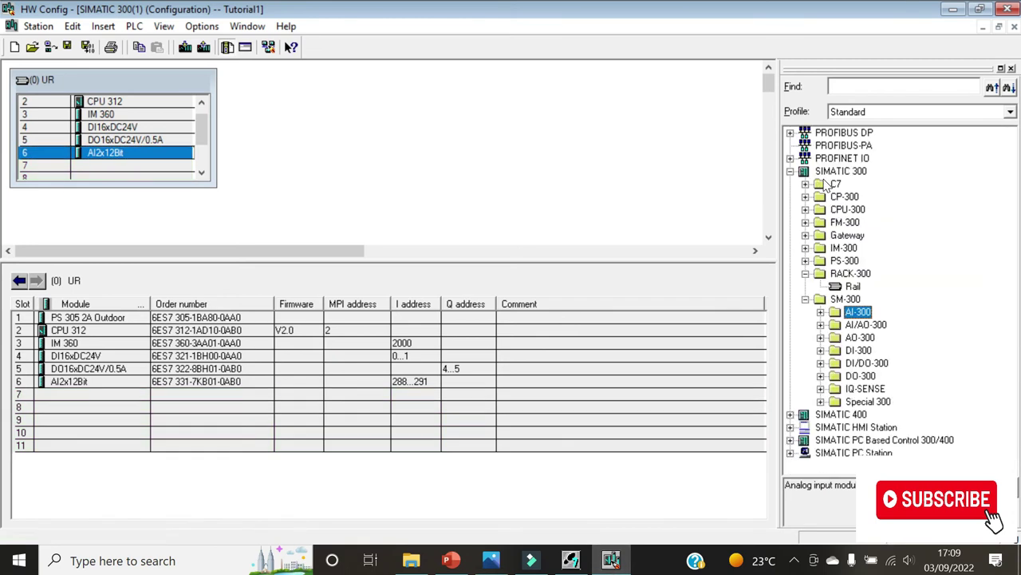
pyautogui.click(821, 338)
pyautogui.moveTo(880, 367); pyautogui.dragTo(88, 179)
pyautogui.scroll(-2, 87, 179)
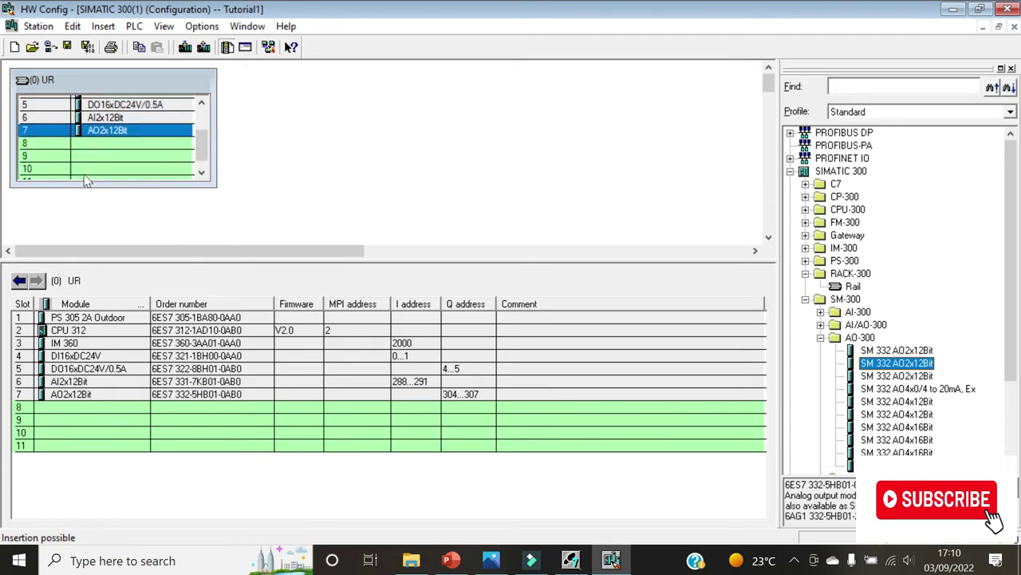
# - Check the module order in the PLC picture and place the FM 355 C PID Control module (6ES7 355-0VH00-0AE0) in slot 8
pyautogui.click(490, 560)
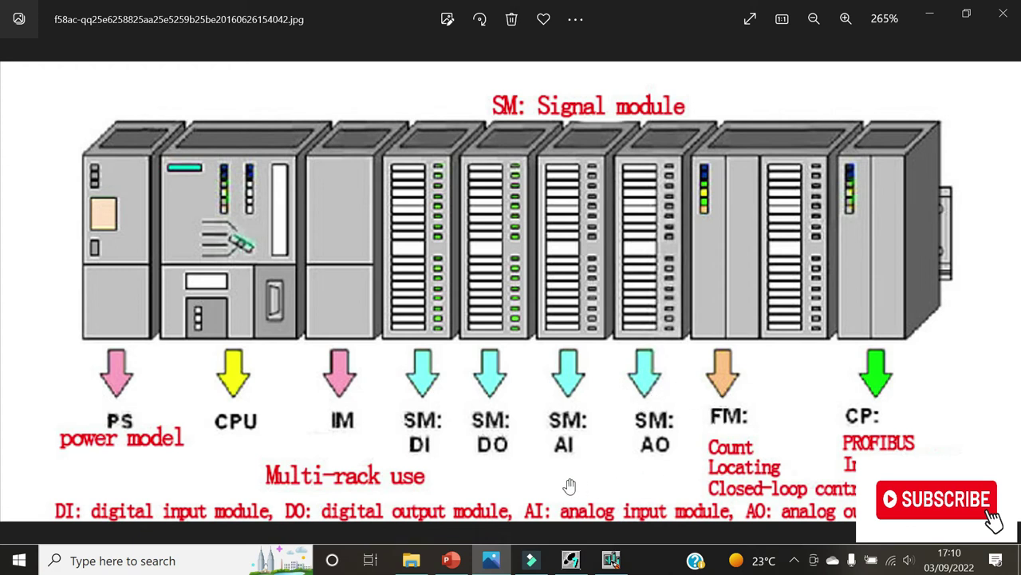
pyautogui.click(615, 562)
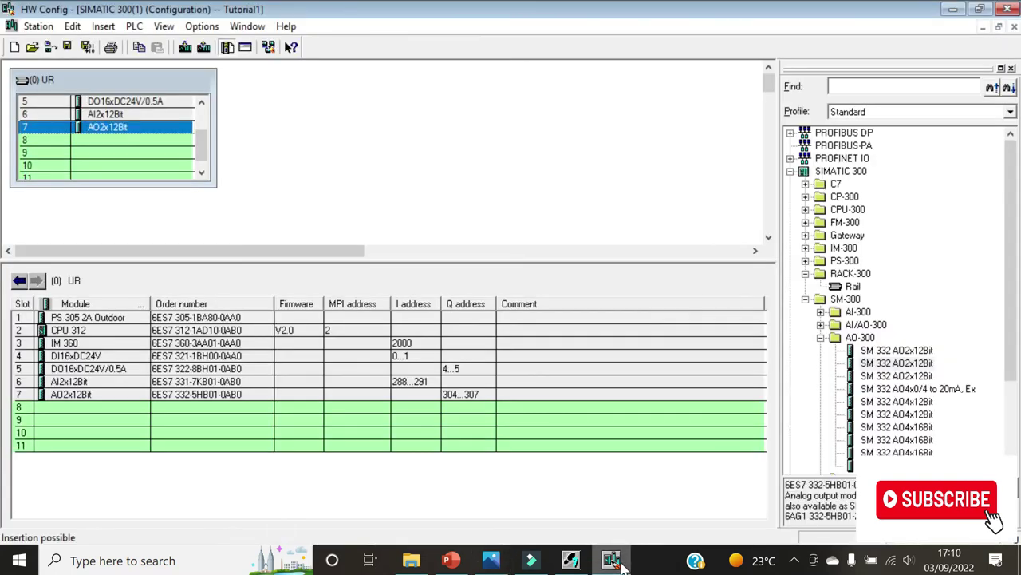
pyautogui.click(805, 223)
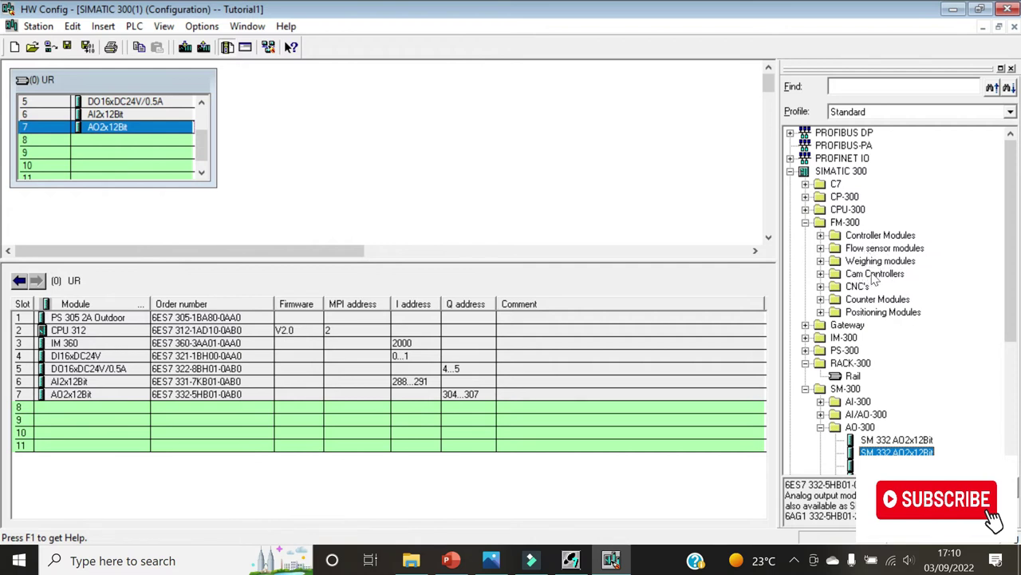
pyautogui.click(821, 235)
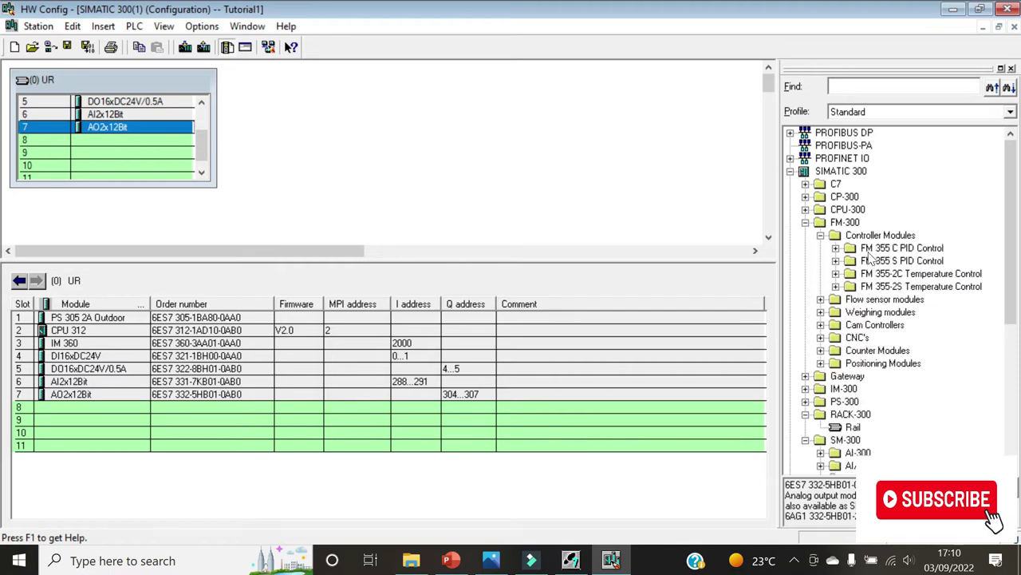
pyautogui.click(835, 248)
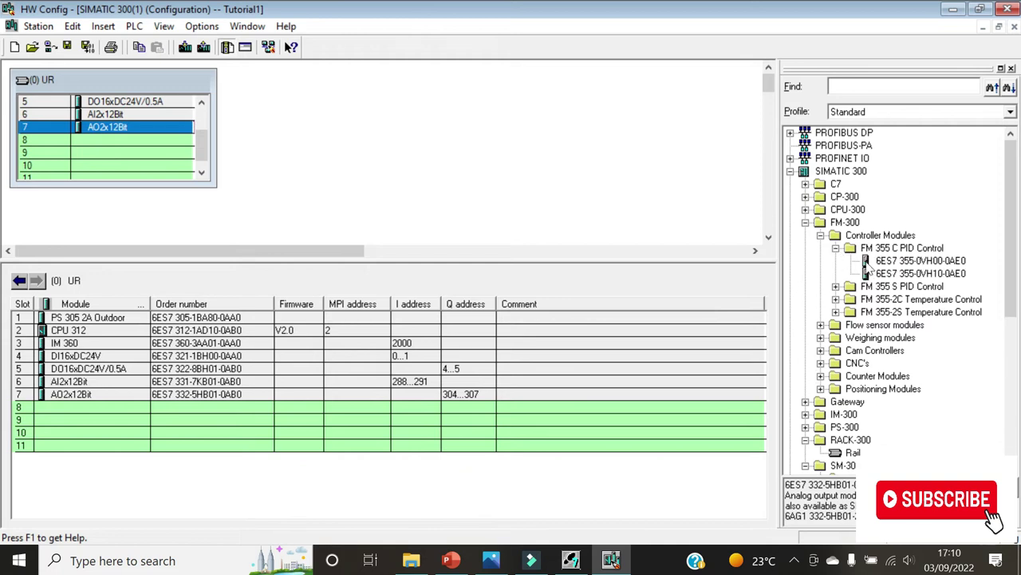
pyautogui.moveTo(896, 264); pyautogui.dragTo(66, 144)
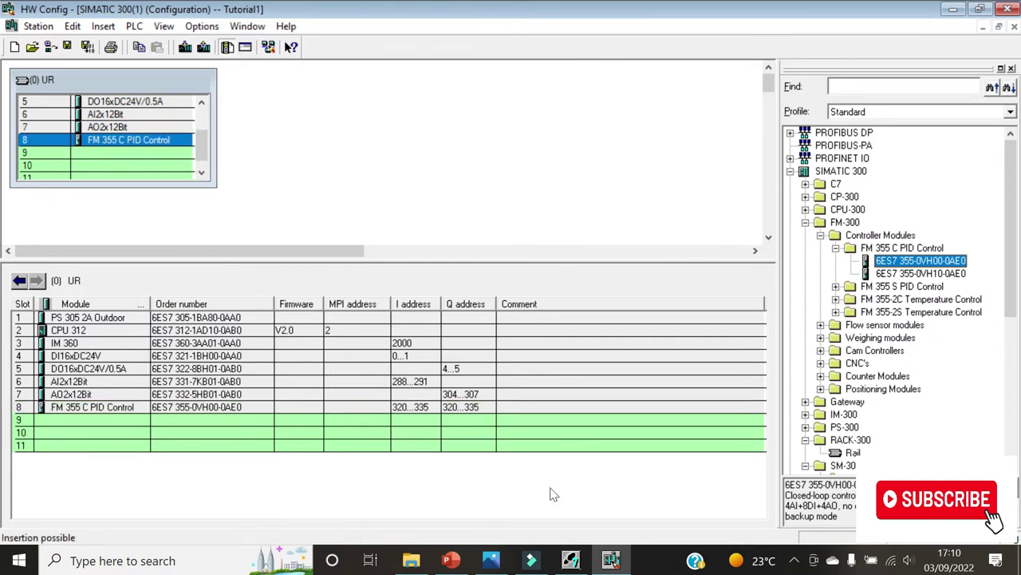
# - After checking the PLC picture, place the PROFIBUS CP 342-5 module (6GK7 342-5DA00-0XE0) in slot 9, not networked, and save and compile the station
pyautogui.click(493, 561)
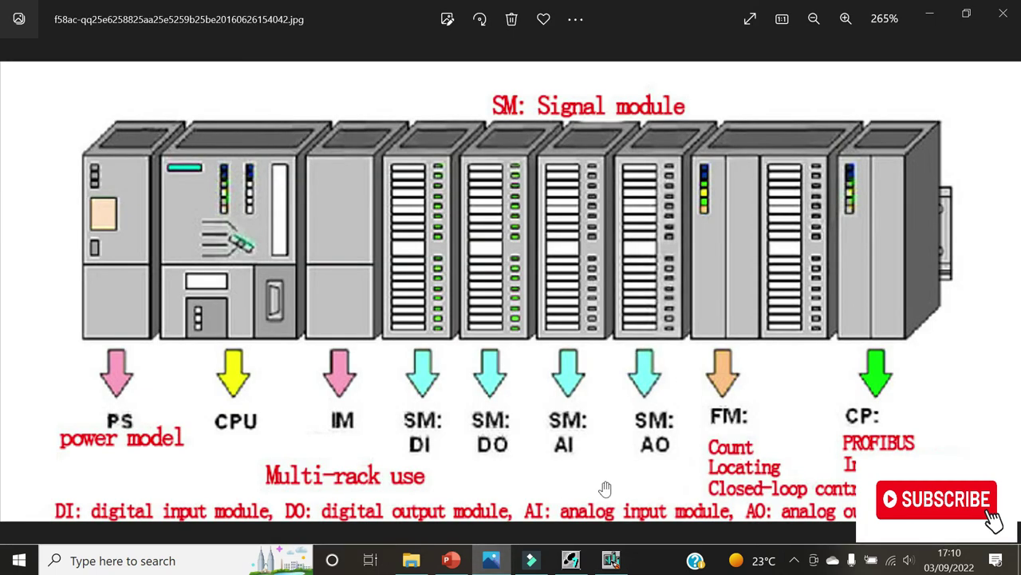
pyautogui.click(611, 560)
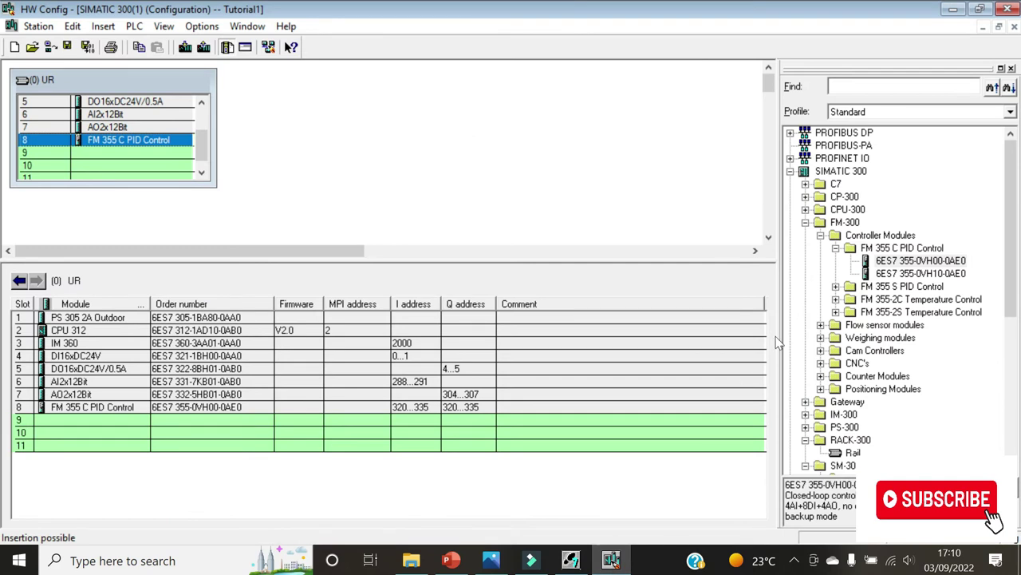
pyautogui.click(806, 197)
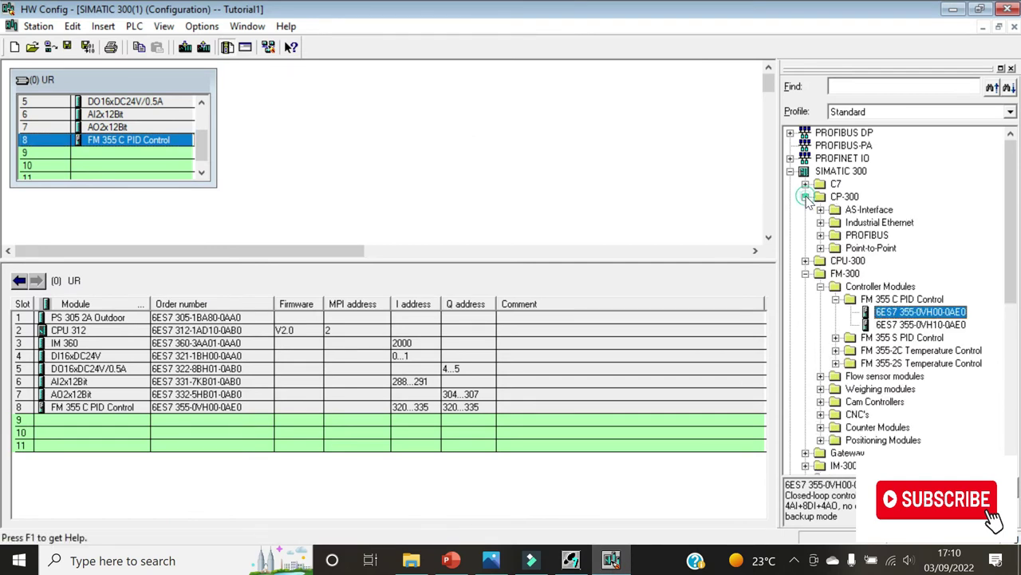
pyautogui.click(821, 235)
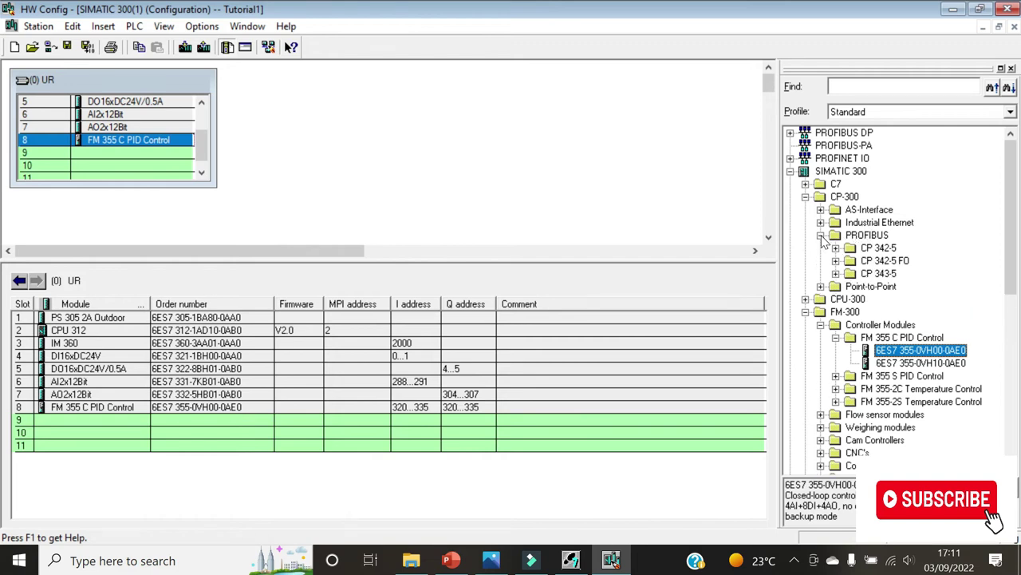
pyautogui.click(835, 248)
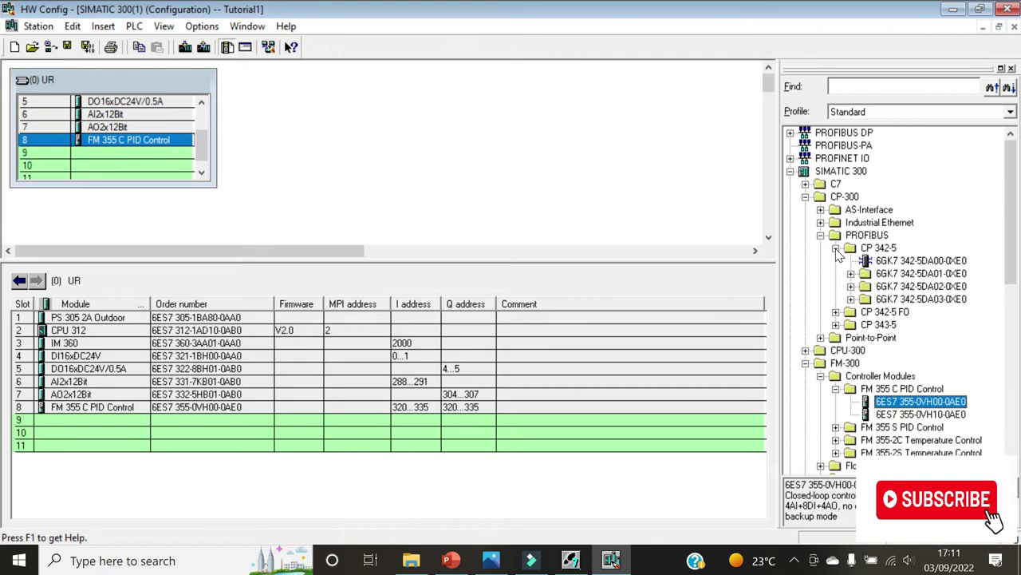
pyautogui.moveTo(894, 261); pyautogui.dragTo(118, 137)
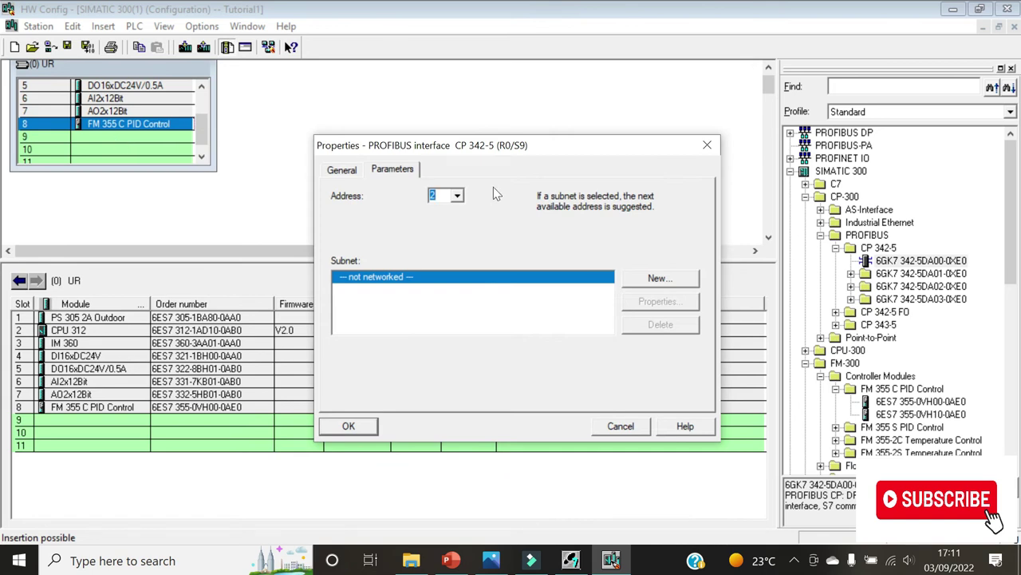
pyautogui.click(349, 427)
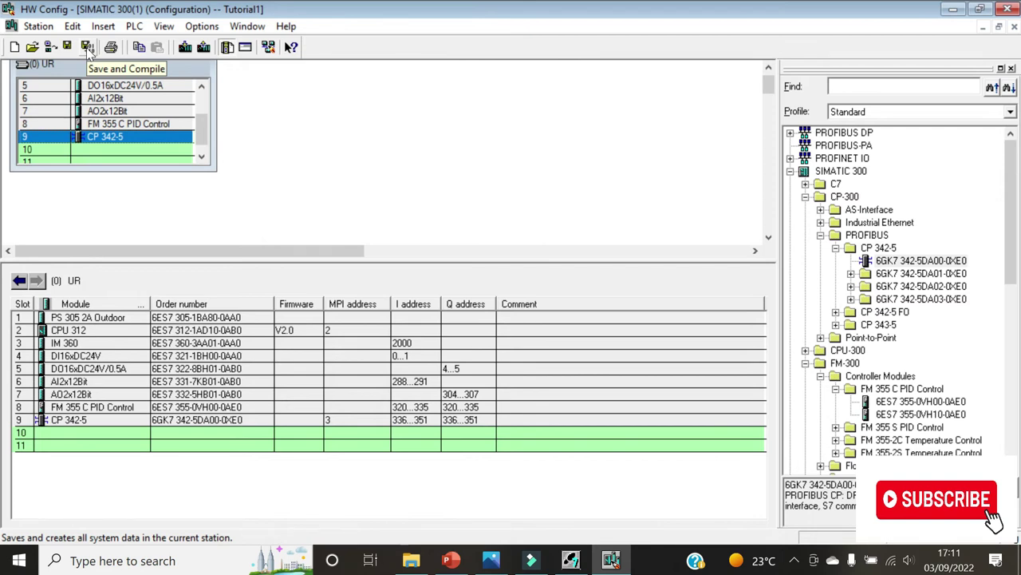
pyautogui.click(88, 48)
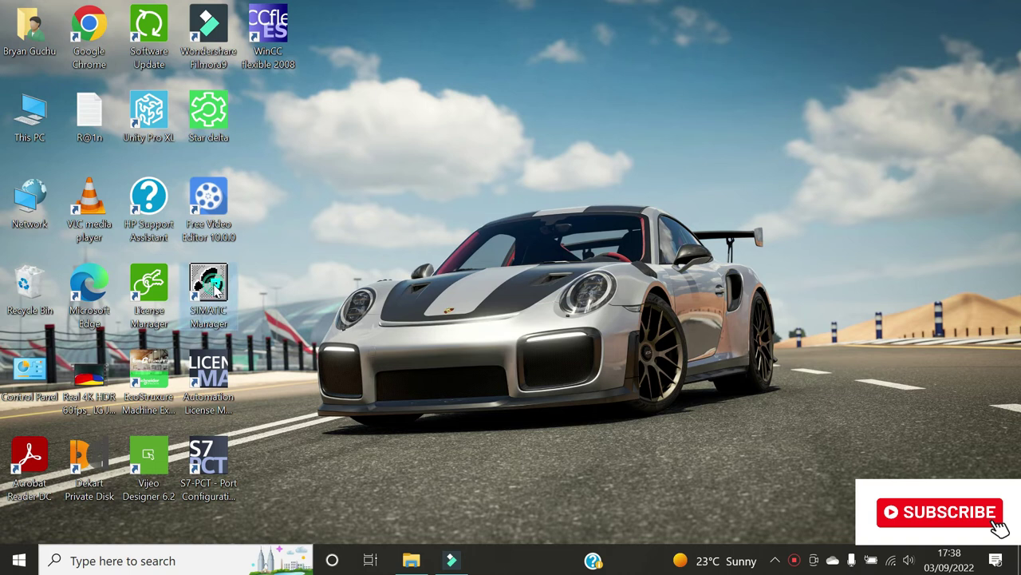
# - Launch SIMATIC Manager and open the user project Tutorial1
pyautogui.doubleClick(217, 291)
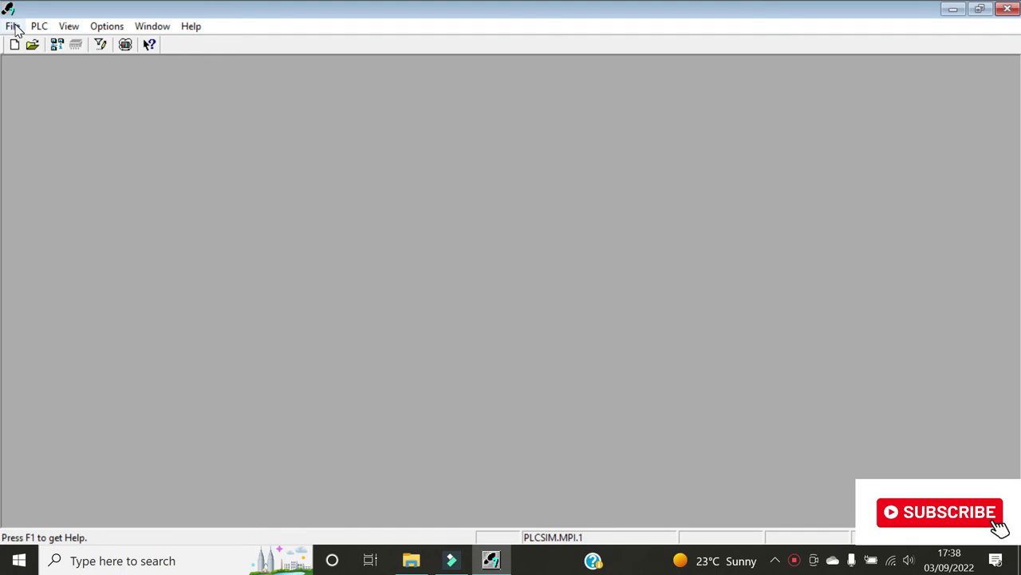
pyautogui.click(13, 26)
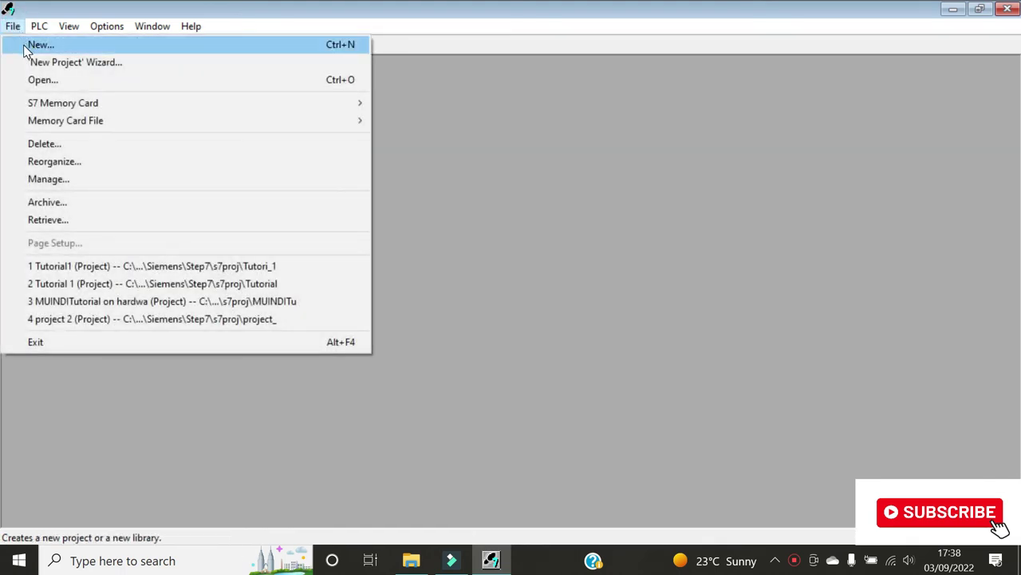
pyautogui.click(60, 82)
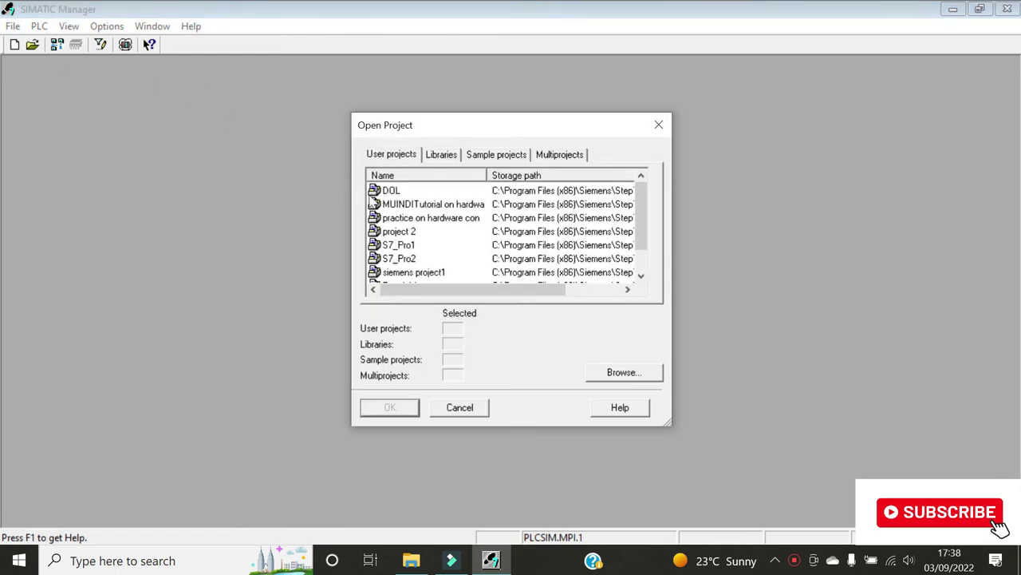
pyautogui.moveTo(641, 229); pyautogui.dragTo(641, 260)
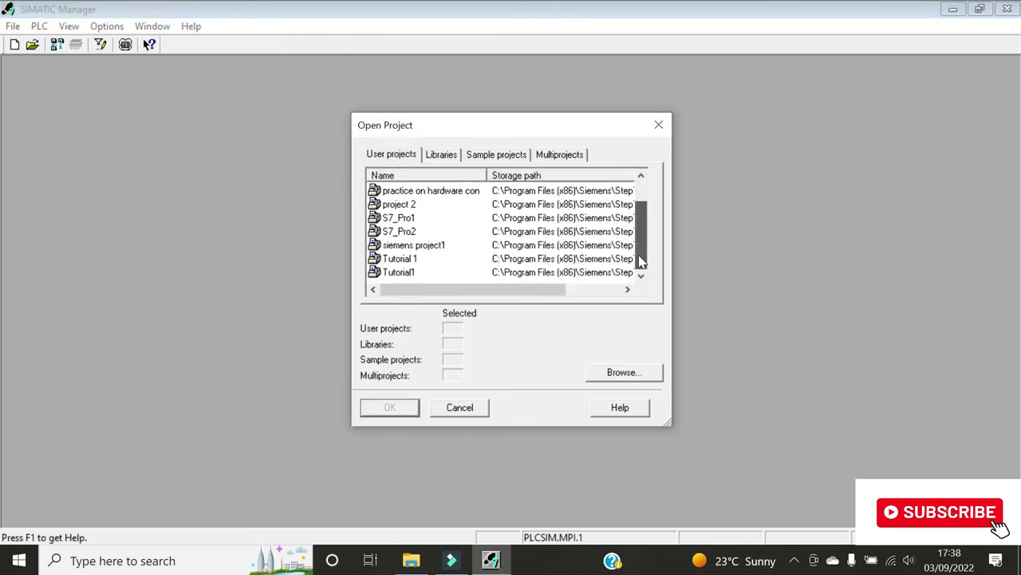
pyautogui.click(410, 272)
pyautogui.click(389, 408)
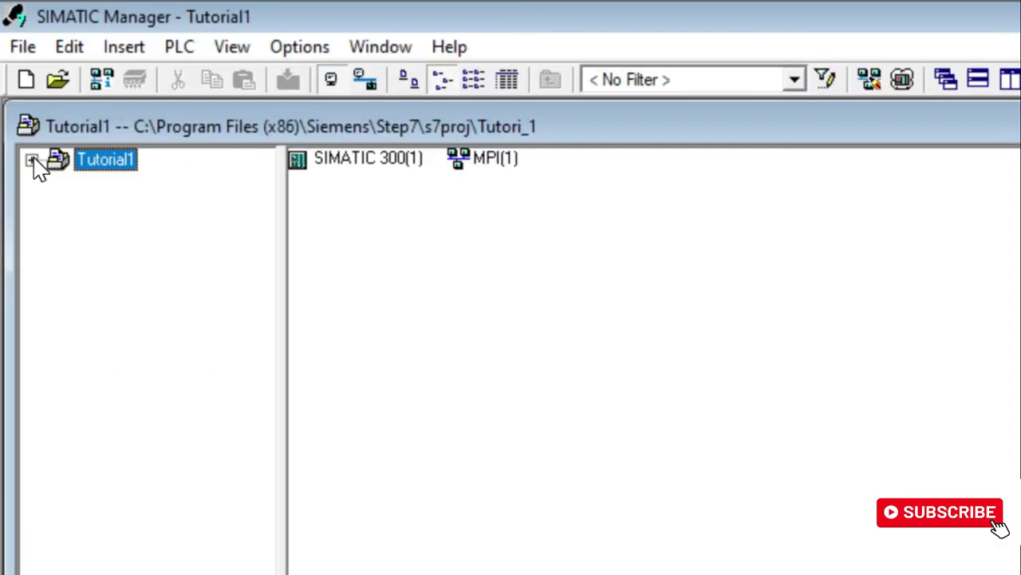
# - Open OB1 from the Blocks folder of the CPU 312's S7 Program(1), with LAD as its creation language
pyautogui.click(17, 89)
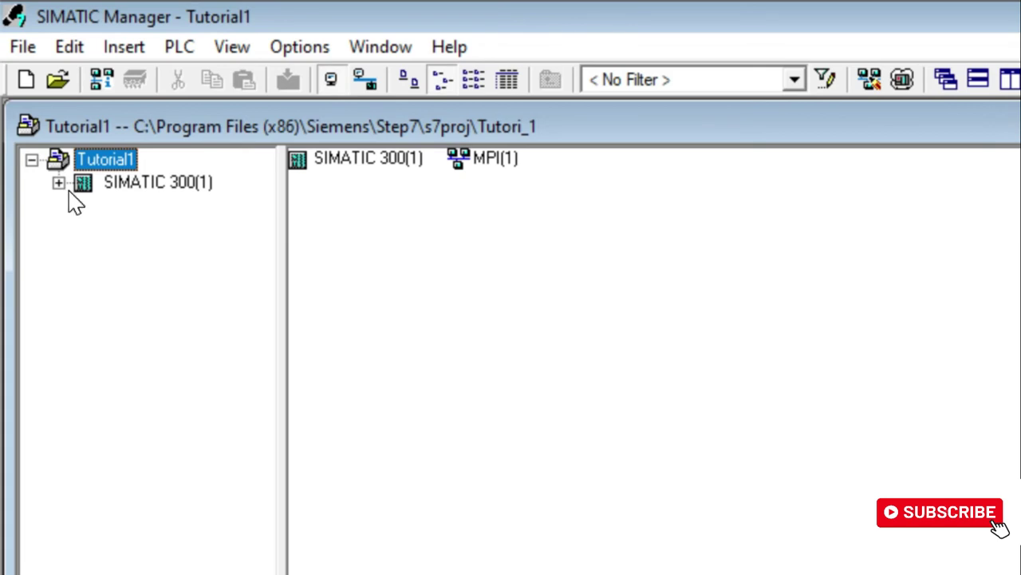
pyautogui.click(59, 183)
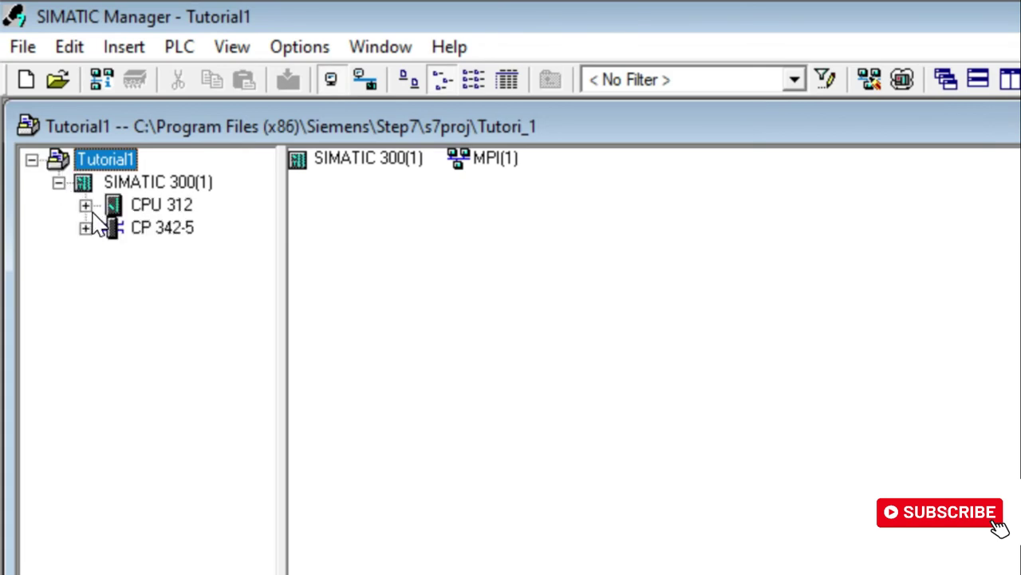
pyautogui.click(85, 205)
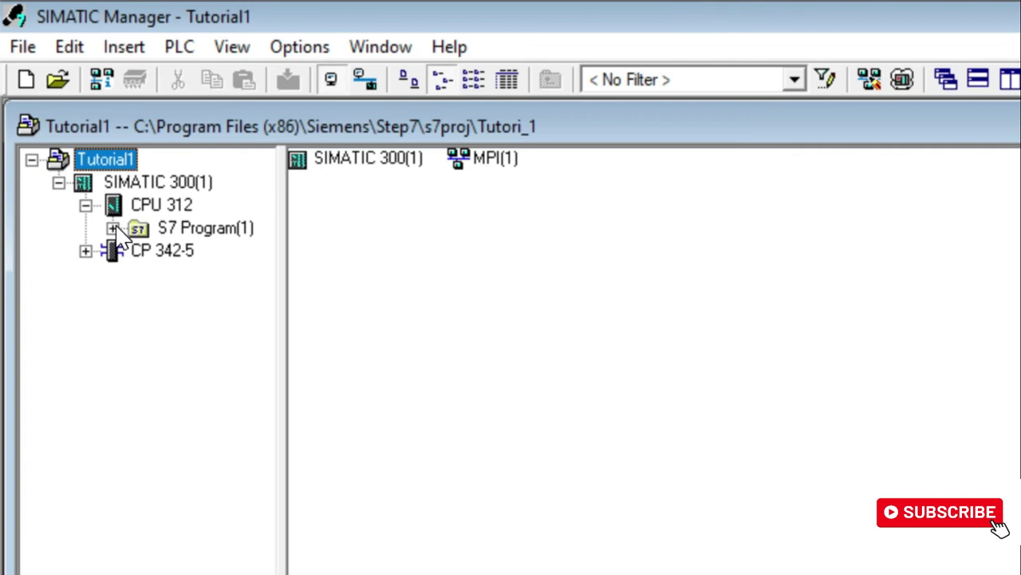
pyautogui.click(114, 228)
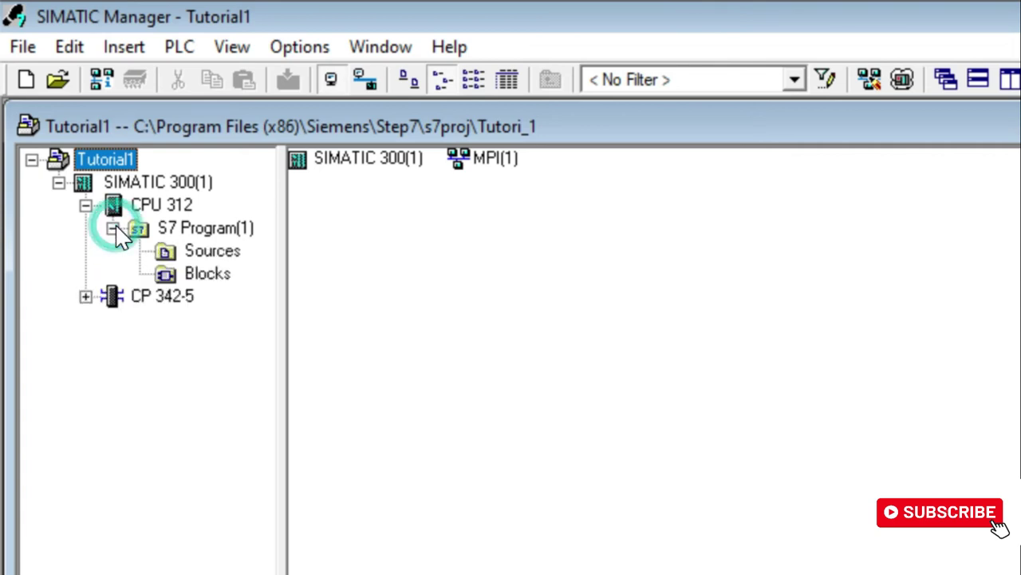
pyautogui.click(199, 278)
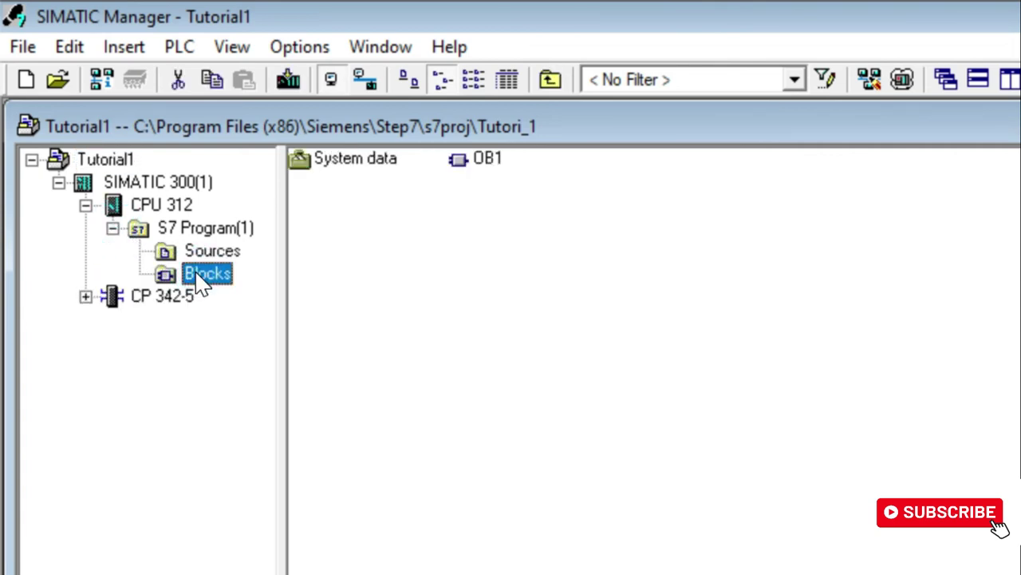
pyautogui.doubleClick(487, 162)
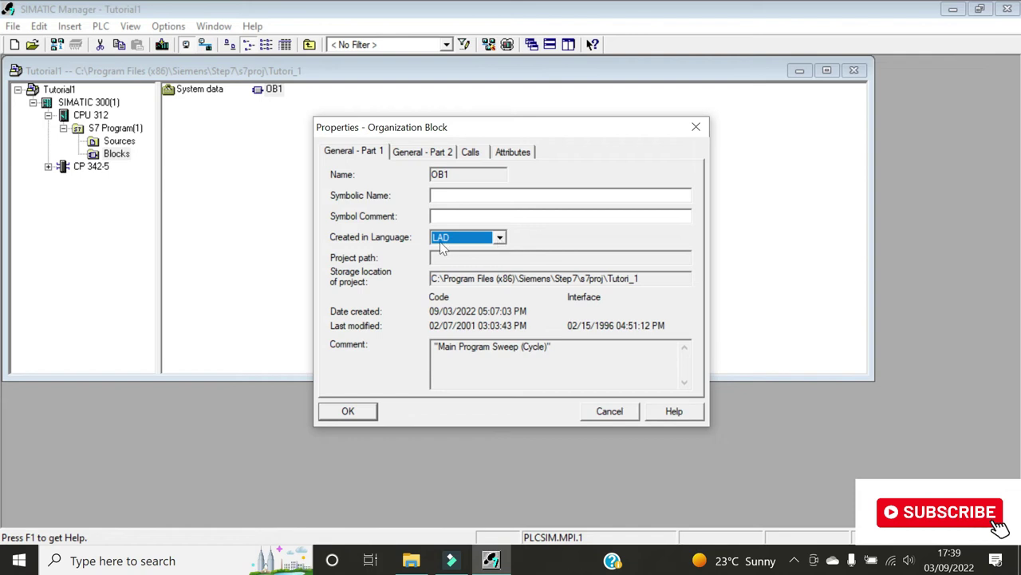
pyautogui.click(348, 412)
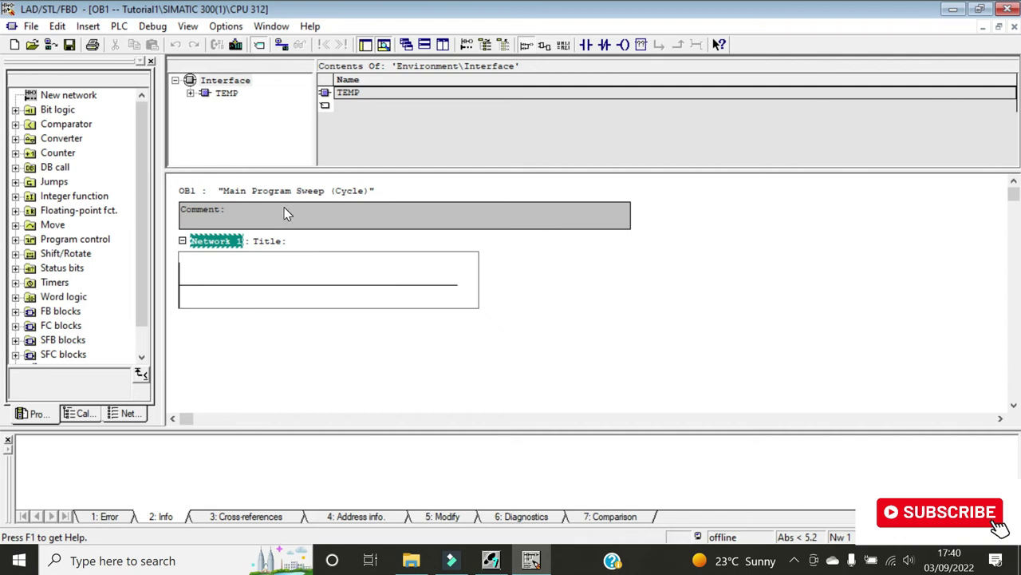
# - Insert a normally open contact and an output coil on the rung of Network 1
pyautogui.click(248, 284)
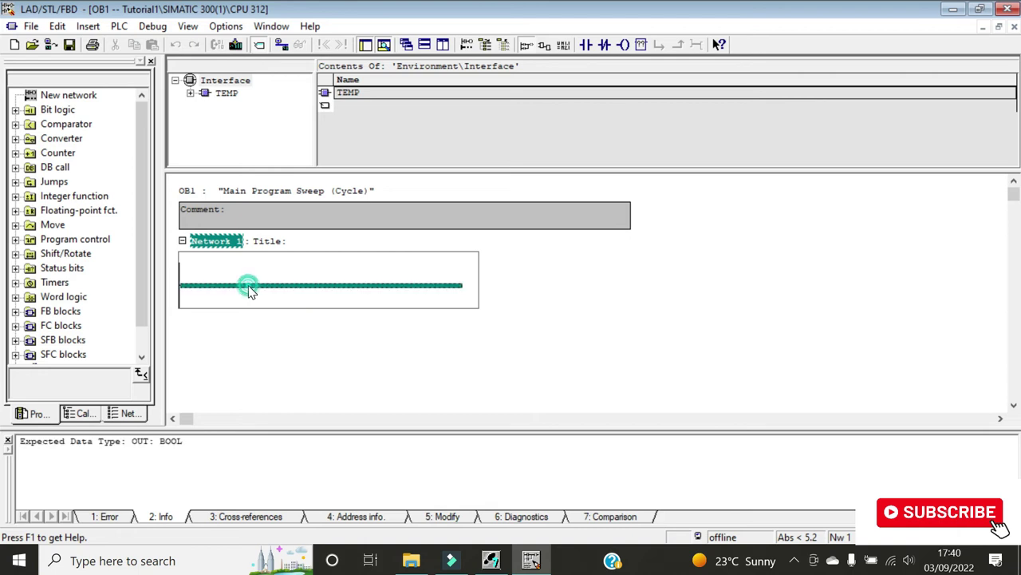
pyautogui.click(588, 44)
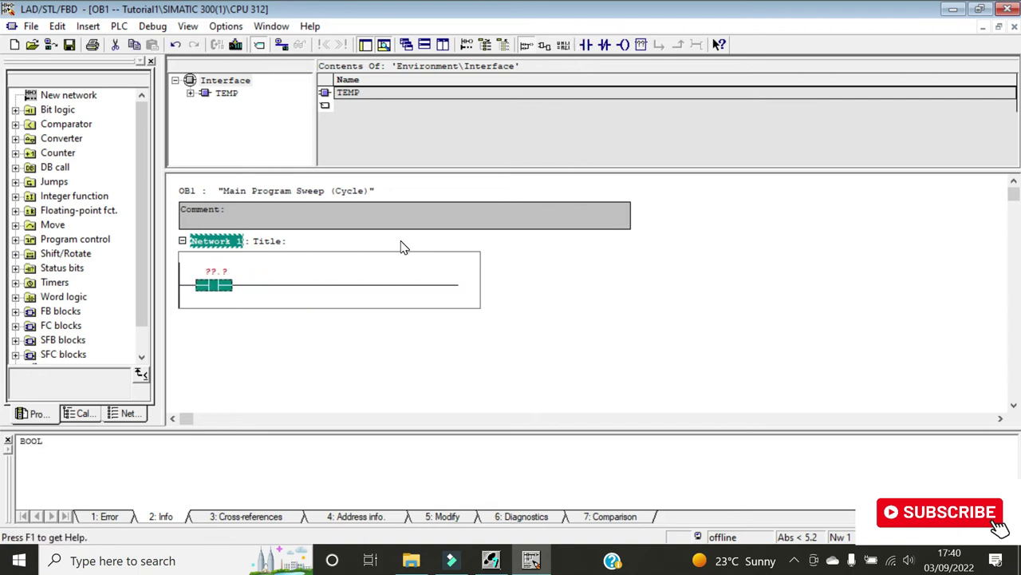
pyautogui.click(624, 43)
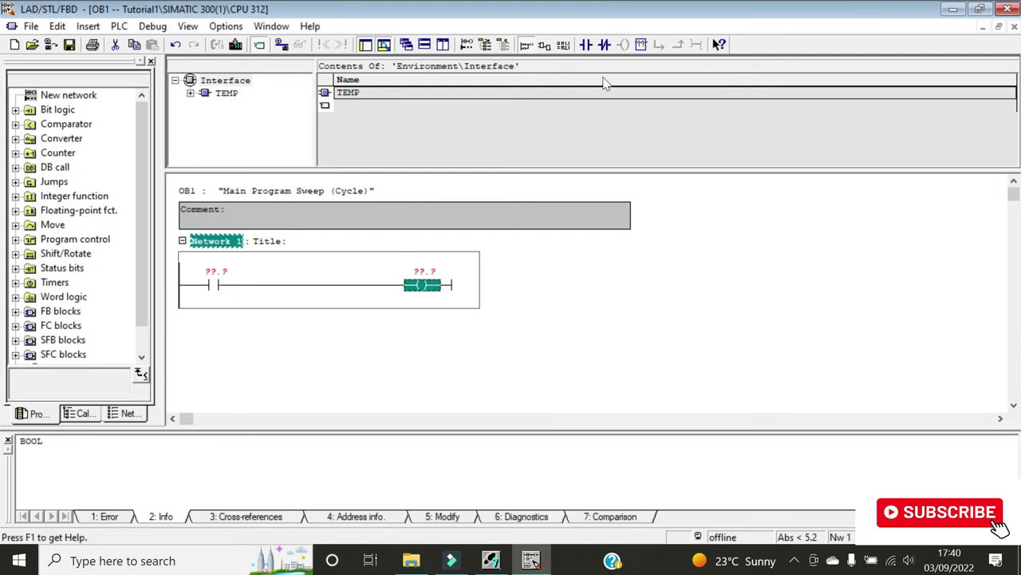
# - Assign address I0.1 to the contact and Q4.0 to the output coil in Network 1
pyautogui.click(220, 271)
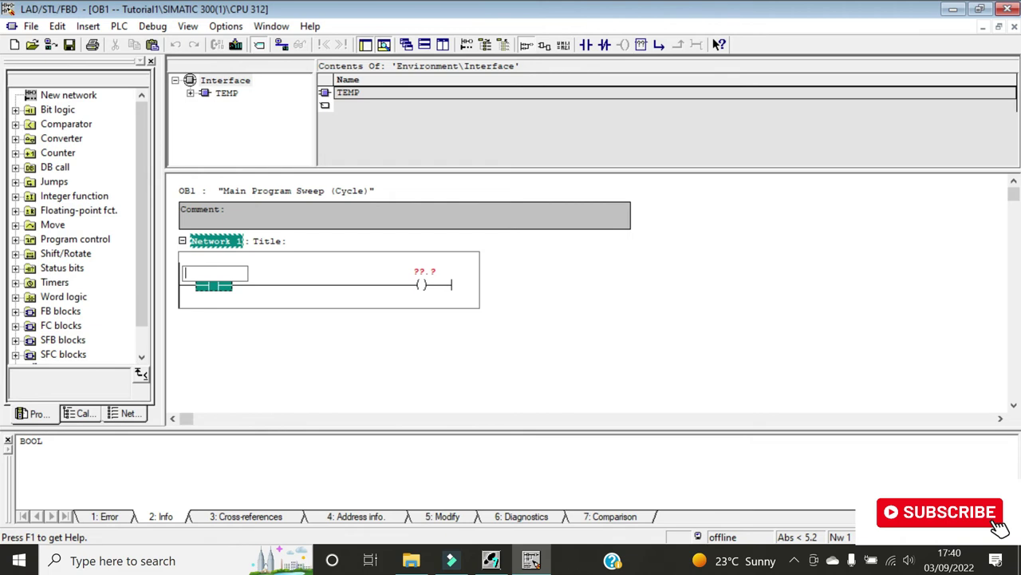
pyautogui.write('i0')
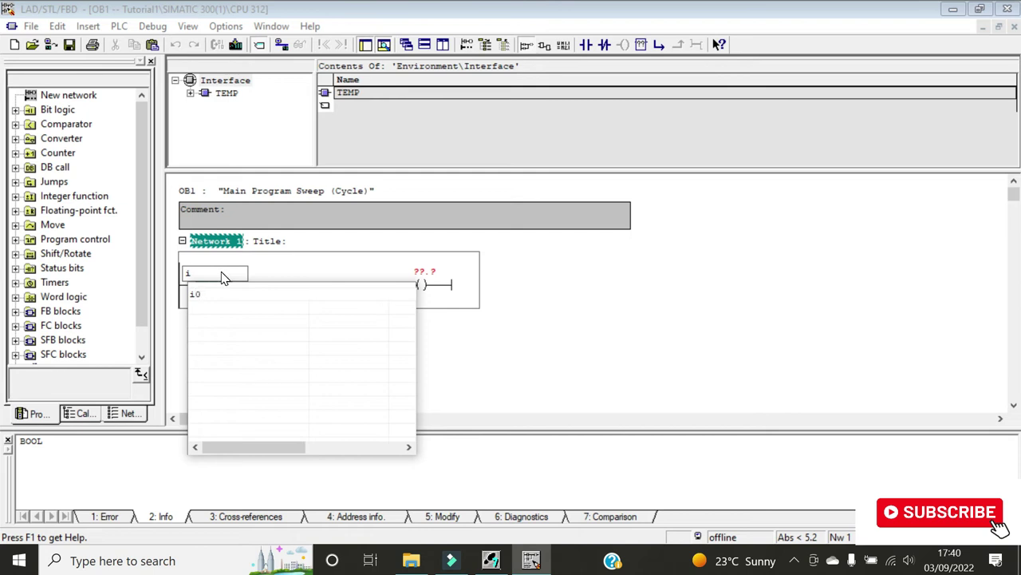
pyautogui.write('1')
pyautogui.press('Return')
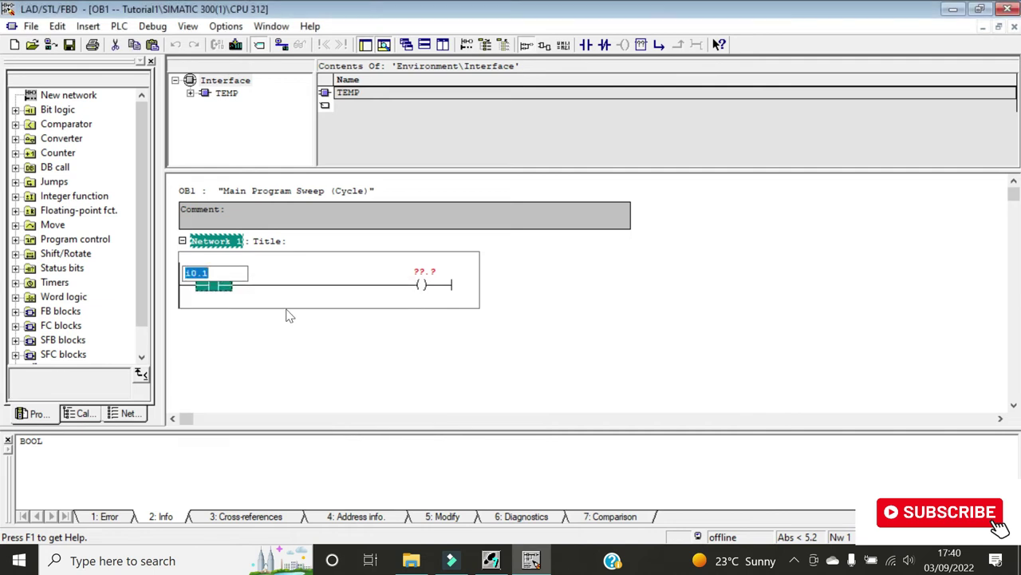
pyautogui.click(422, 278)
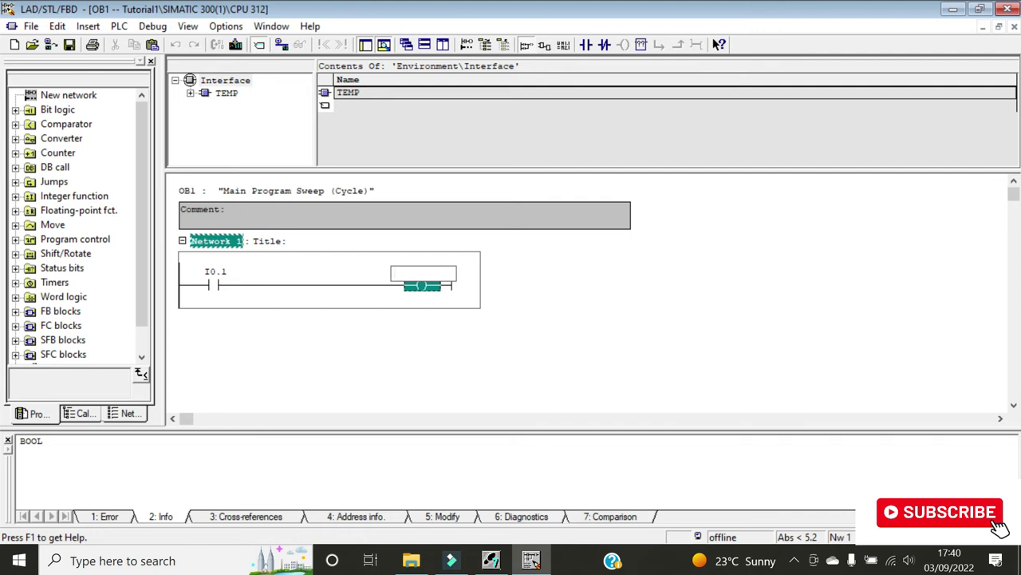
pyautogui.write('Q')
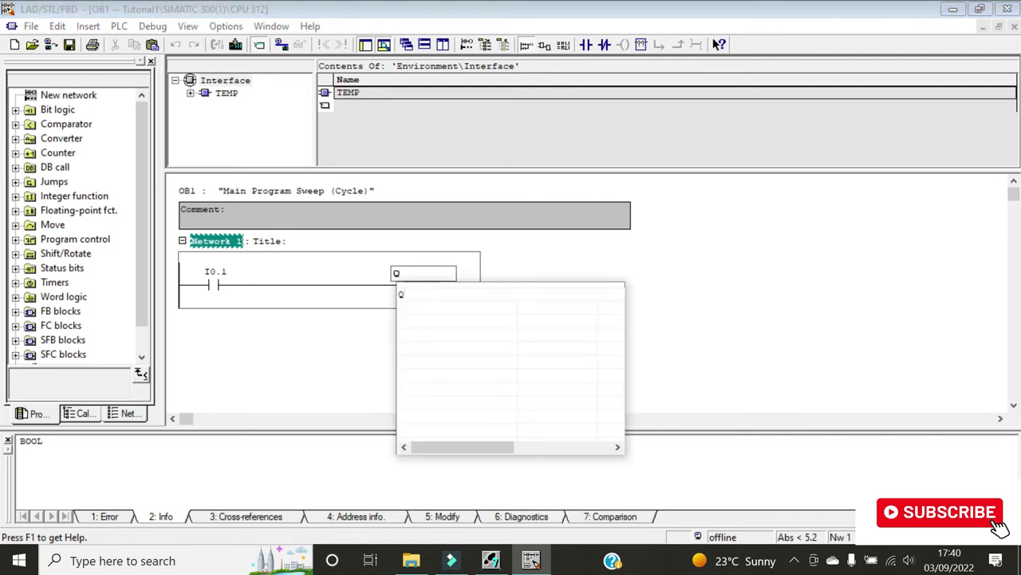
pyautogui.write('4.0')
pyautogui.press('Return')
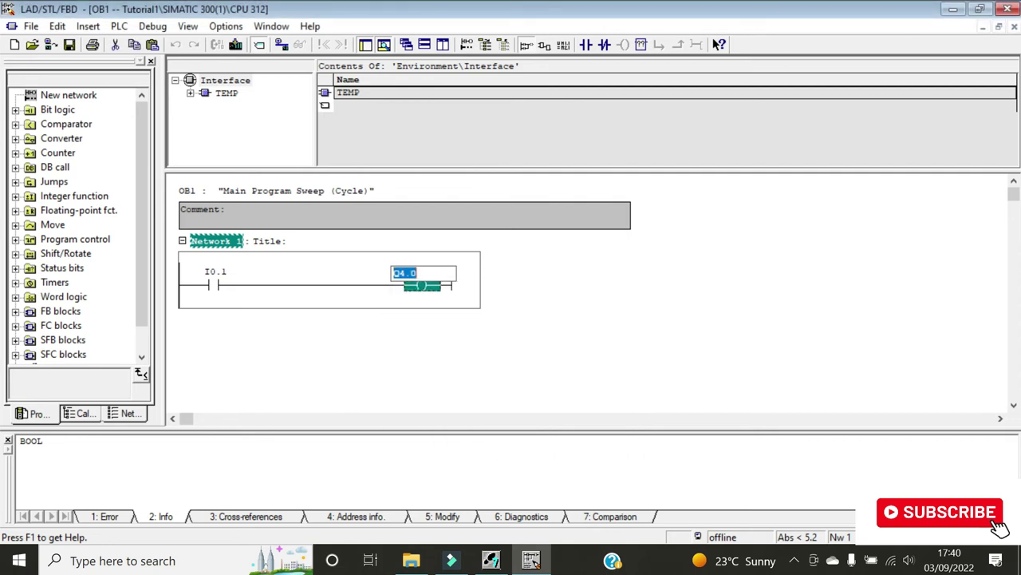
# - Switch to SIMATIC Manager, start the S7-PLCSIM simulation, and close its MB 0, QB 4 and IB 0 windows
pyautogui.click(502, 336)
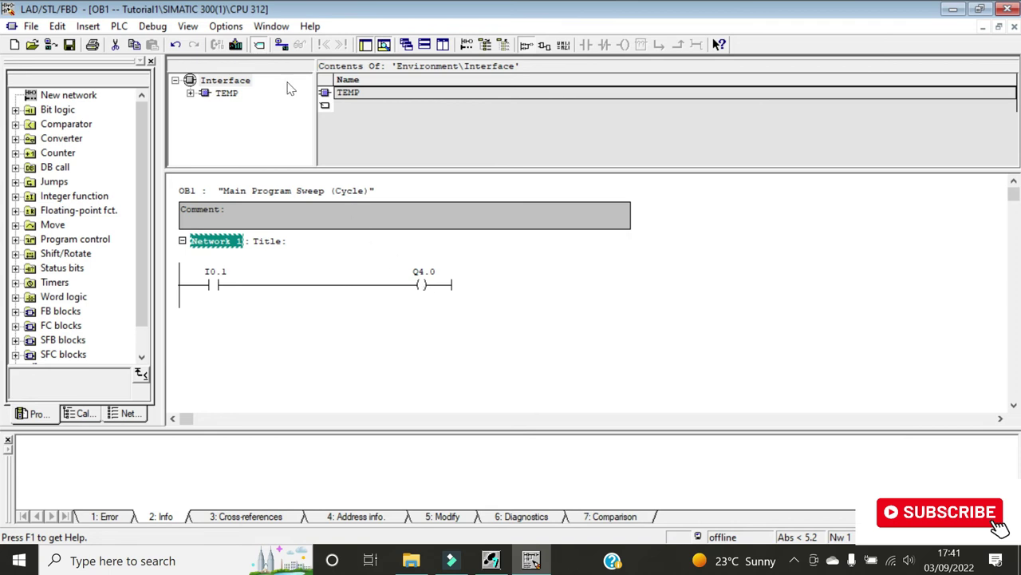
pyautogui.click(491, 561)
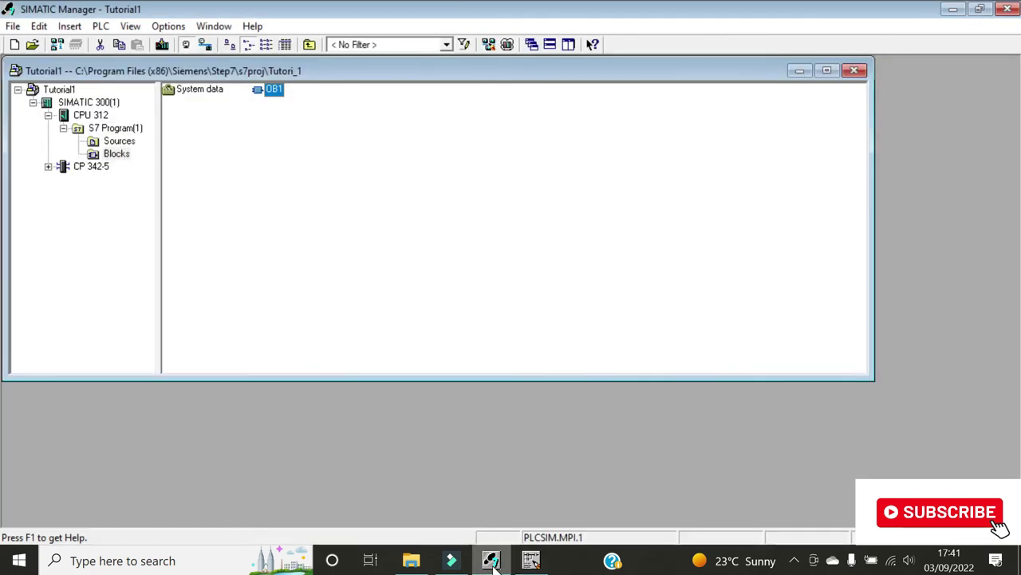
pyautogui.click(508, 45)
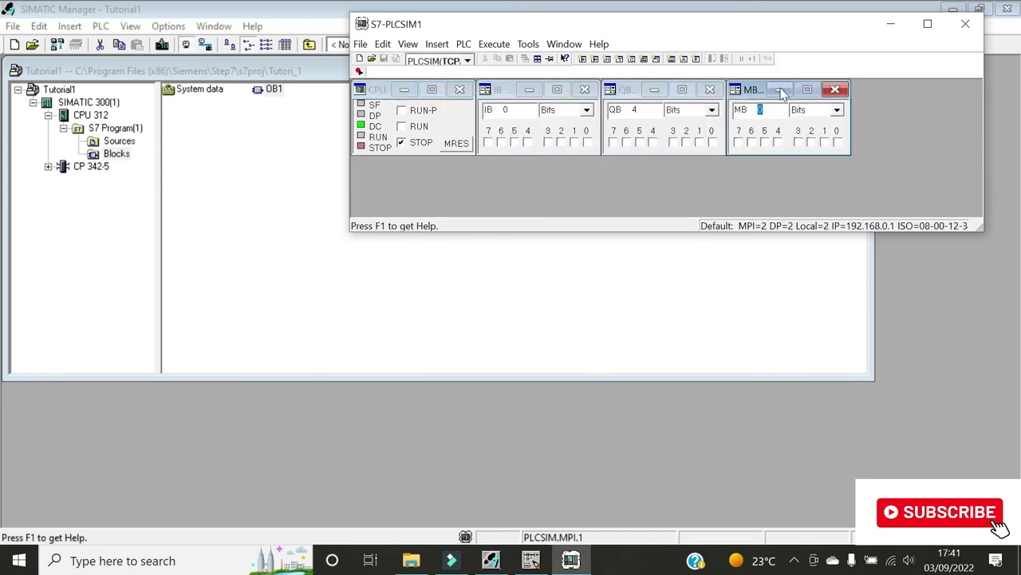
pyautogui.click(835, 89)
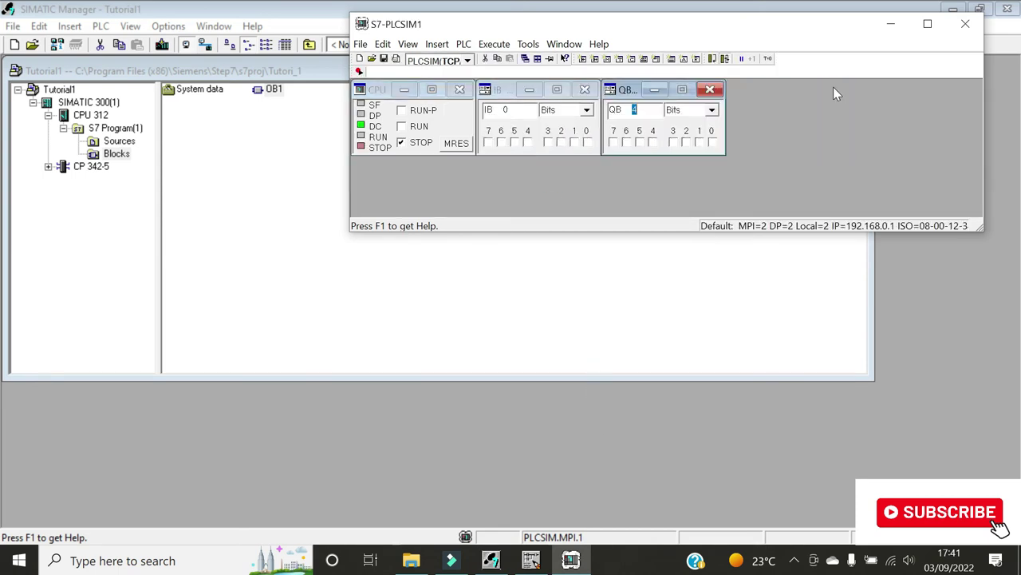
pyautogui.click(710, 88)
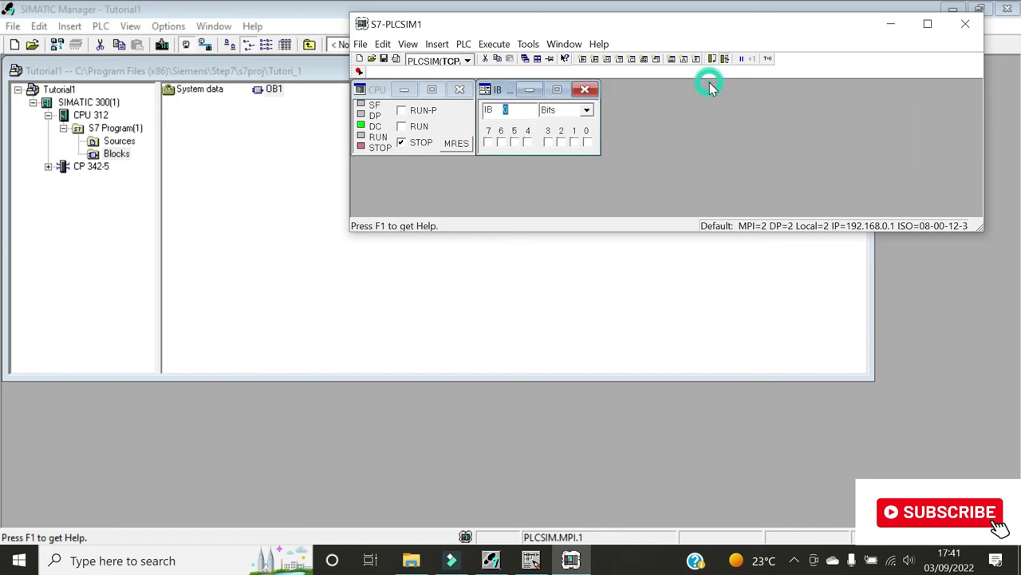
pyautogui.click(585, 89)
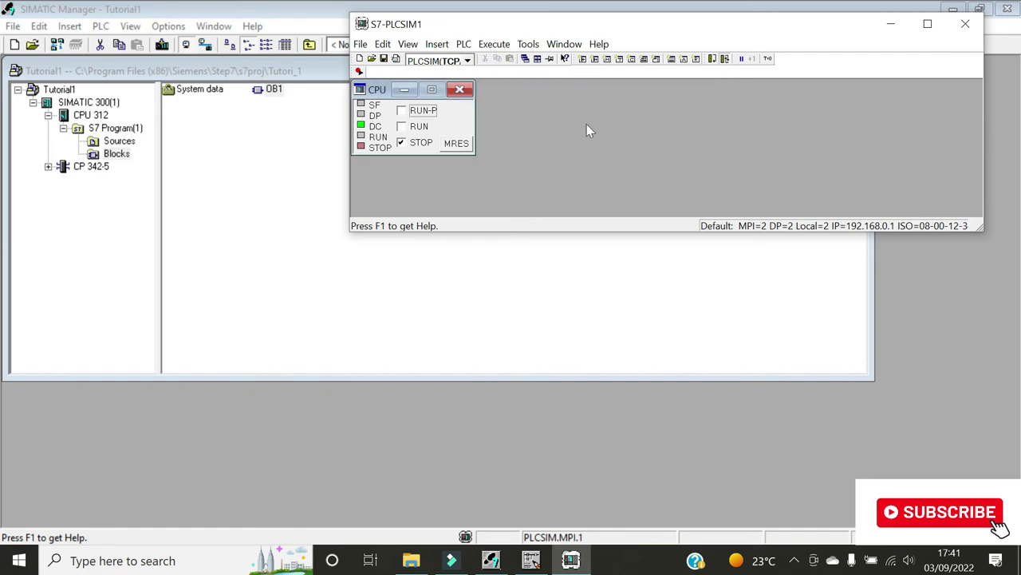
# - Return to the LAD/STL/FBD editor and try to download OB1 to CPU 312
pyautogui.click(530, 560)
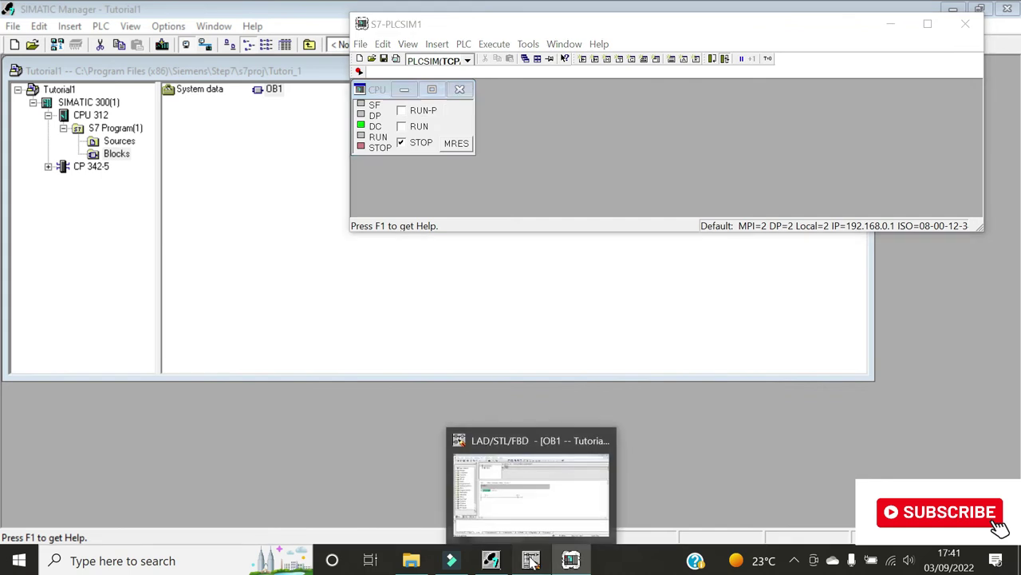
pyautogui.click(531, 560)
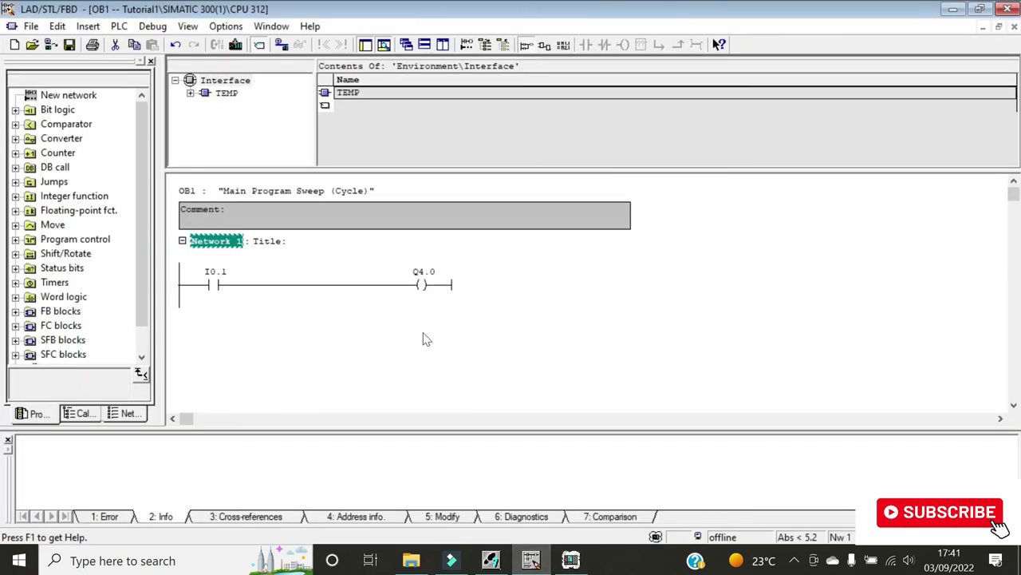
pyautogui.click(235, 45)
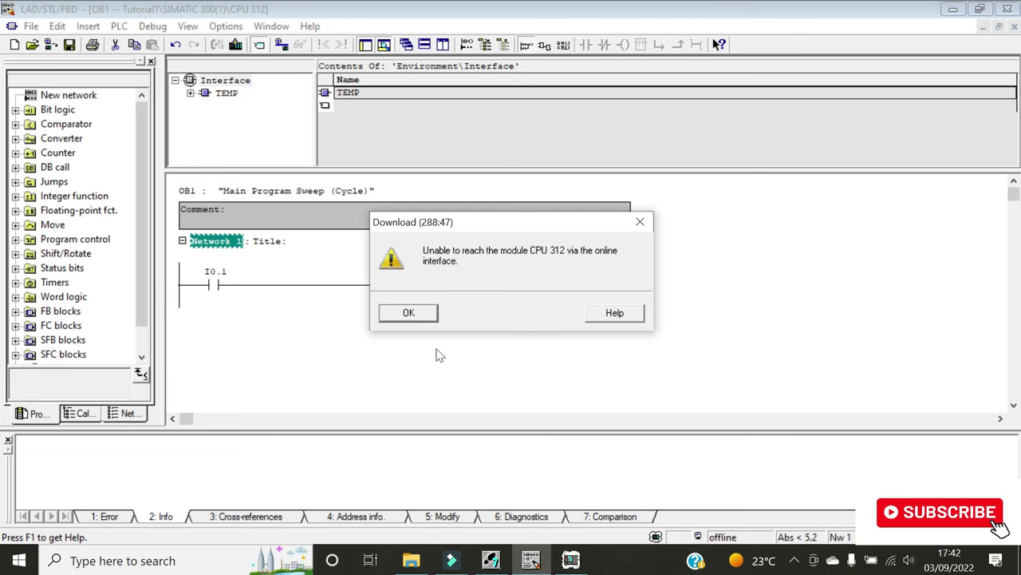
pyautogui.click(411, 313)
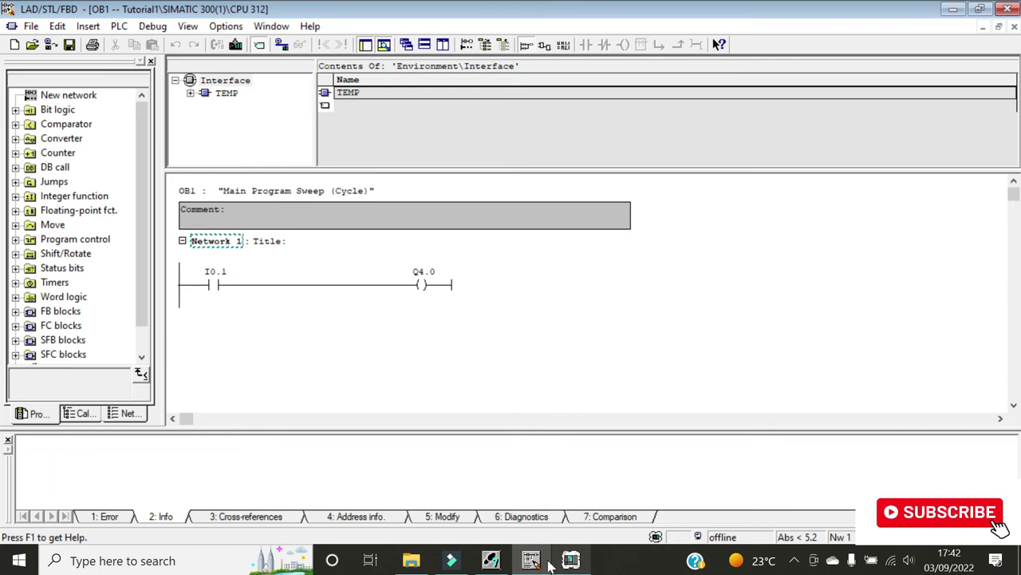
# - In SIMATIC Manager, set the PG/PC interface of the S7ONLINE (STEP 7) access point to PLCSIM.MPI.1
pyautogui.click(492, 561)
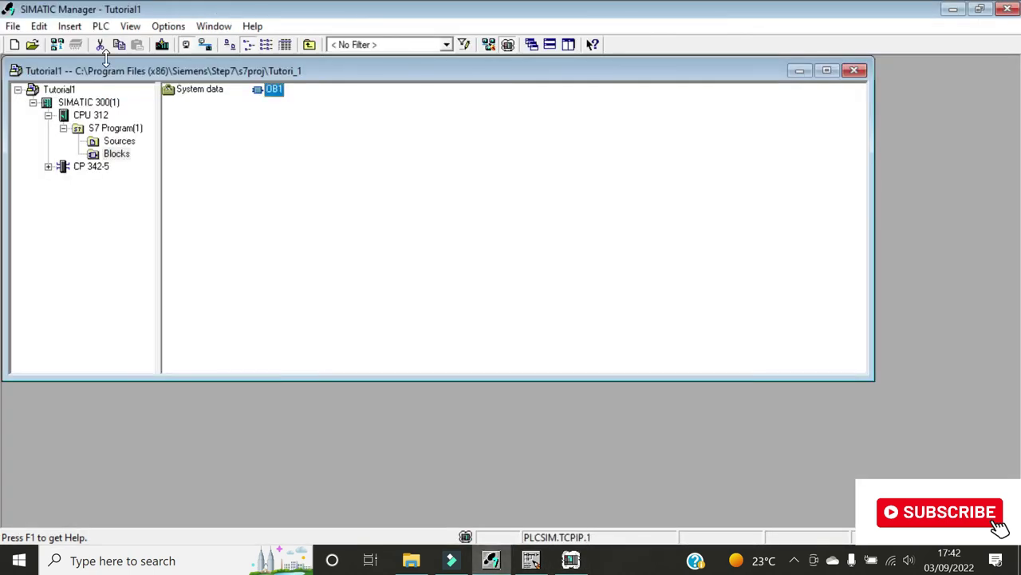
pyautogui.click(167, 27)
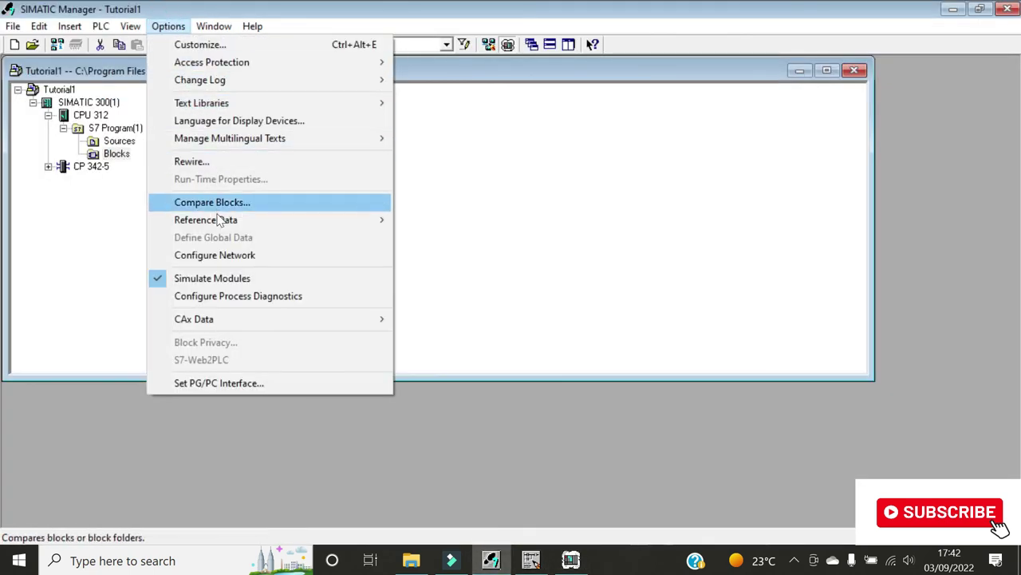
pyautogui.click(226, 383)
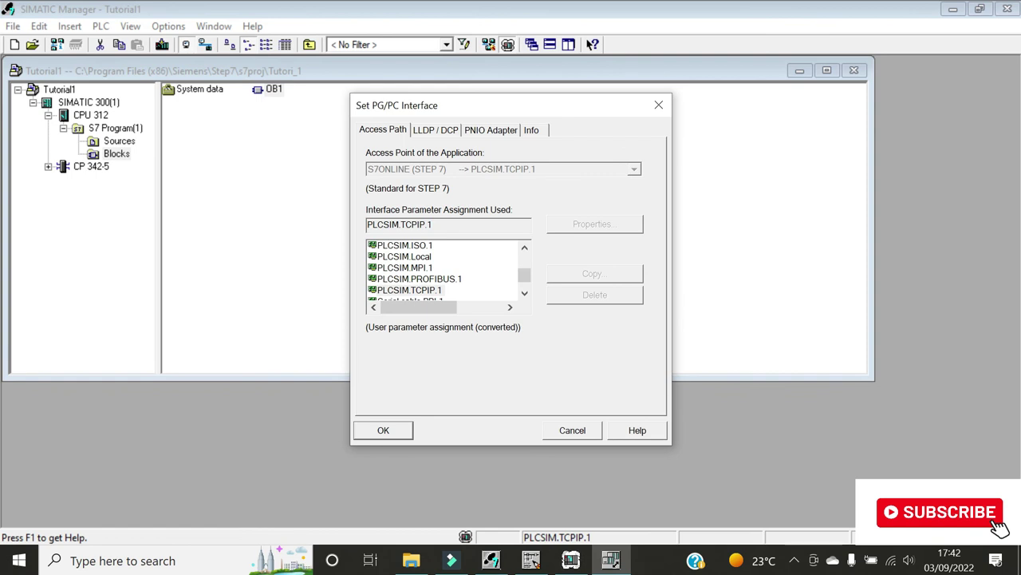
pyautogui.click(417, 268)
pyautogui.click(383, 430)
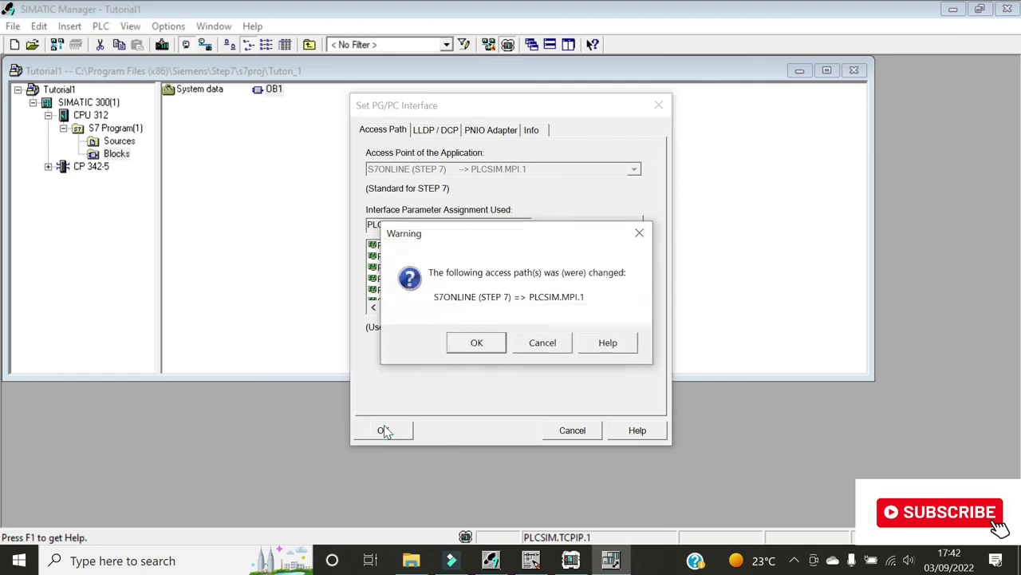
pyautogui.click(476, 343)
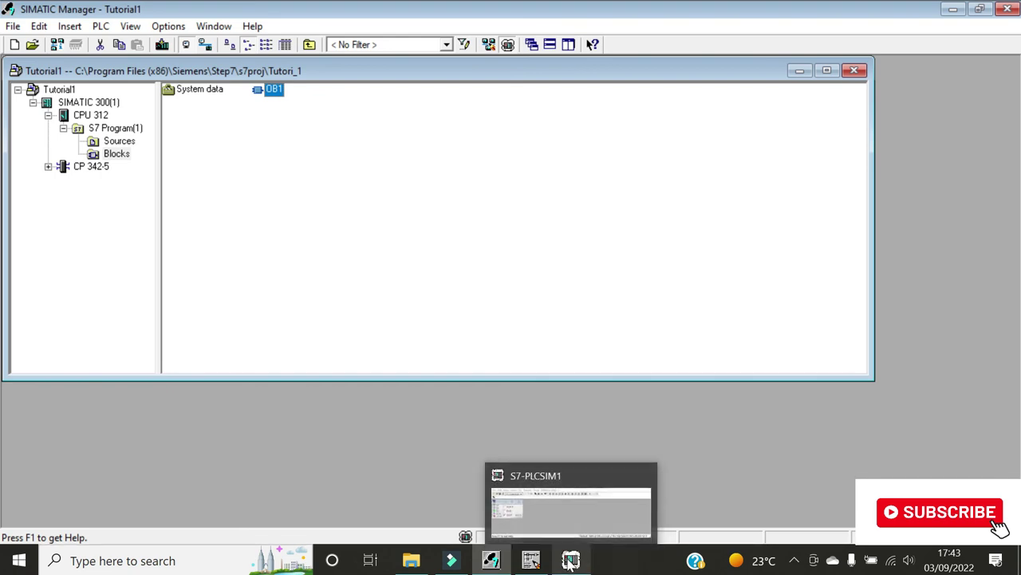
# - Download OB1 from the LAD/STL/FBD editor to the simulated CPU 312
pyautogui.click(536, 563)
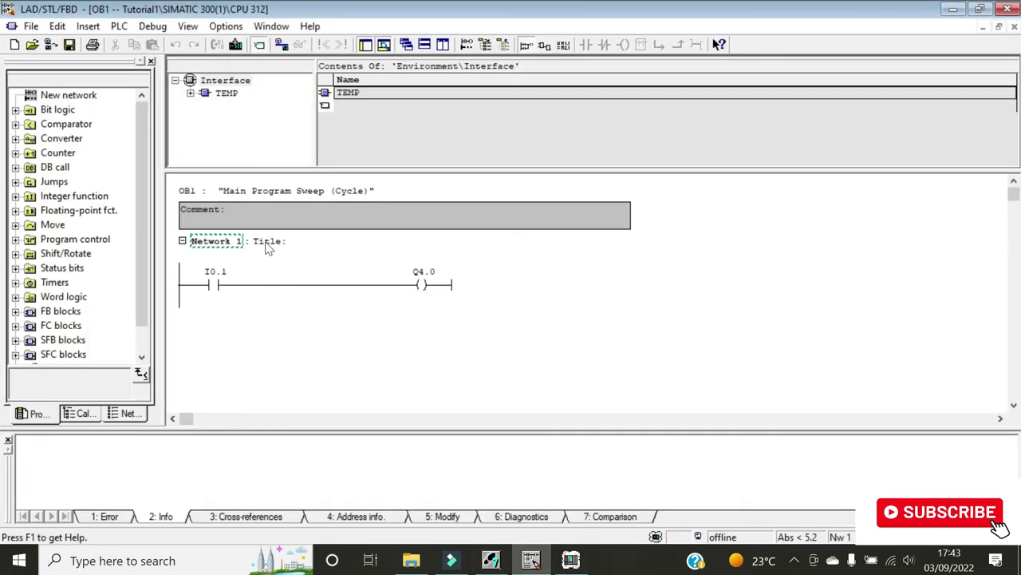
pyautogui.click(236, 45)
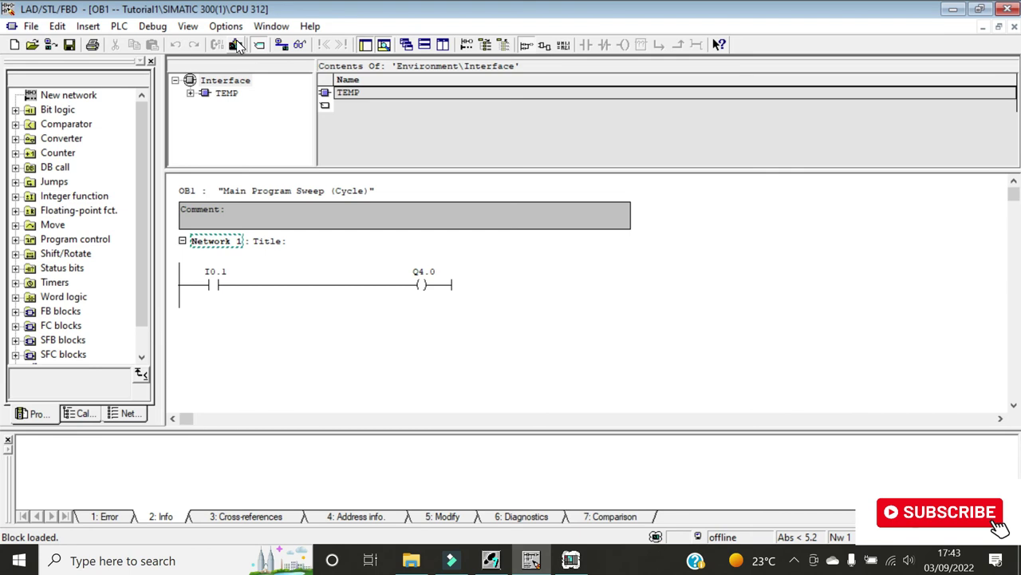
# - In S7-PLCSIM, insert an input variable and an output variable, and switch the CPU to RUN
pyautogui.click(571, 560)
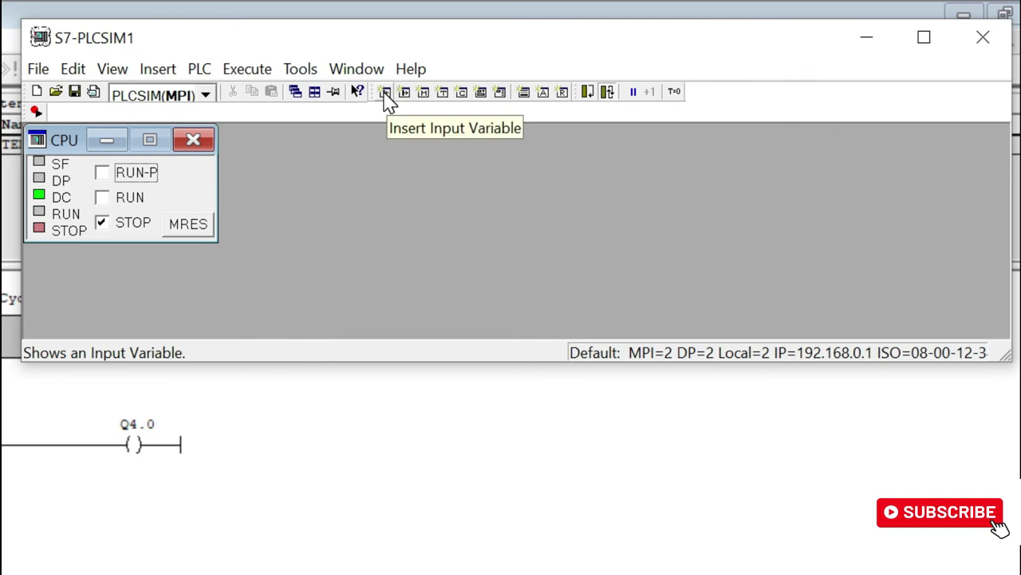
pyautogui.click(384, 93)
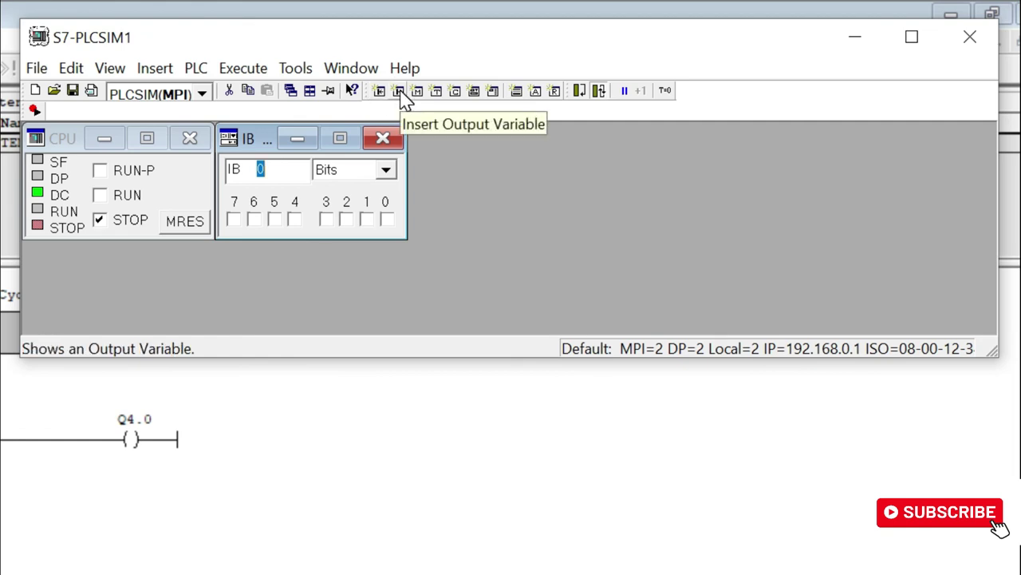
pyautogui.click(399, 91)
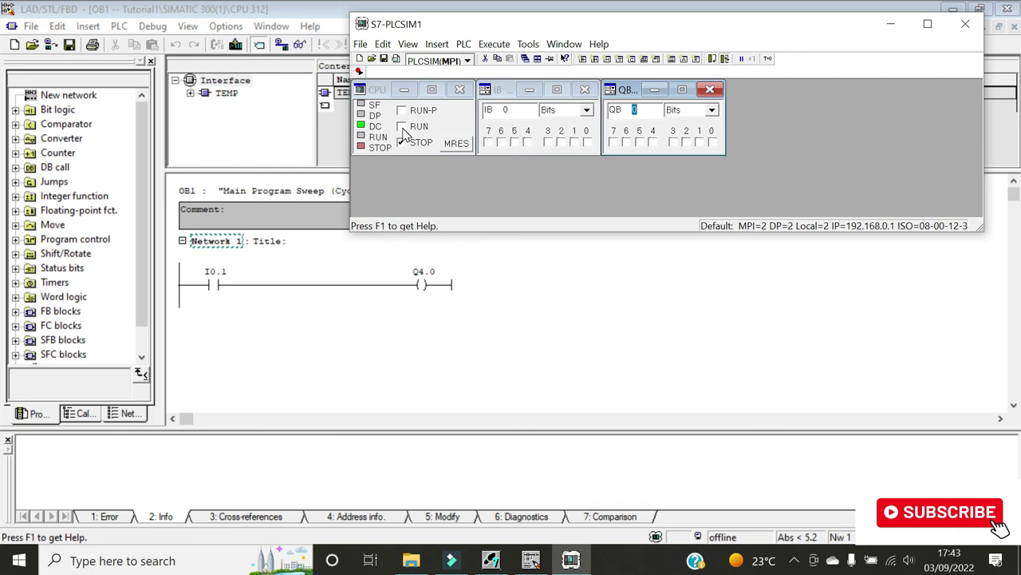
pyautogui.click(402, 127)
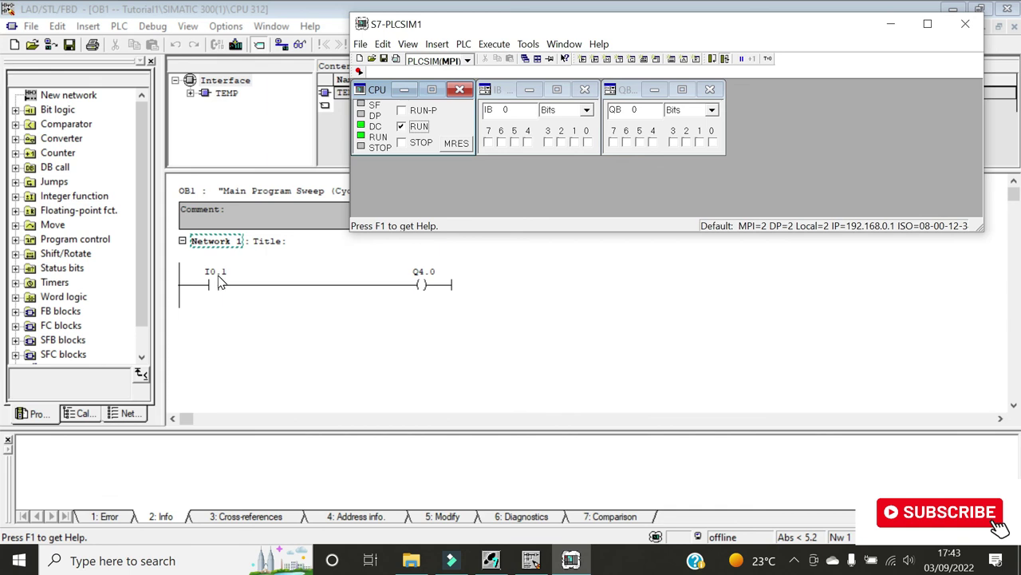
# - Set the output variable's address to QB 4 and toggle bit 1 of IB 0 on, off and on again
pyautogui.click(574, 143)
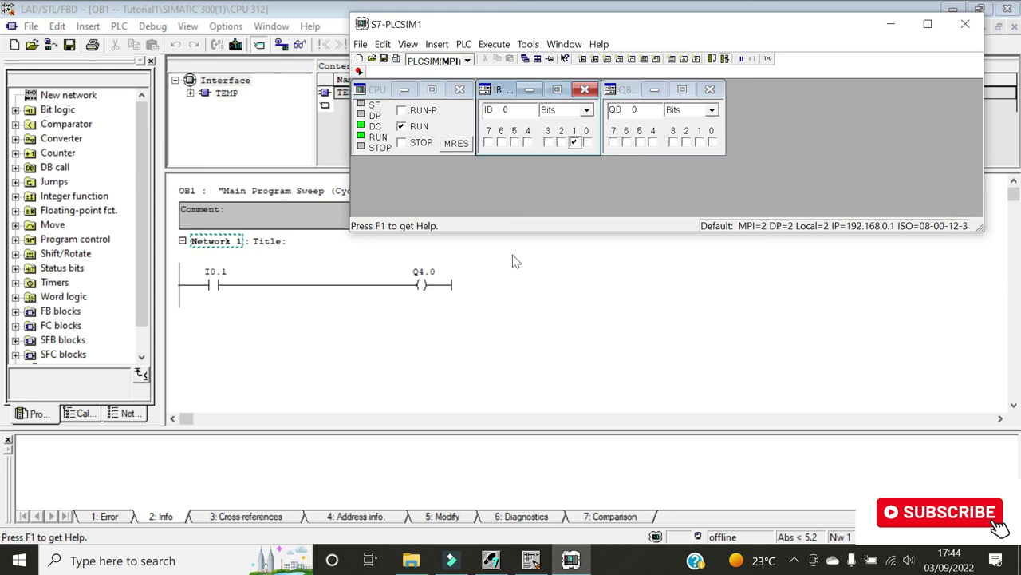
pyautogui.click(637, 110)
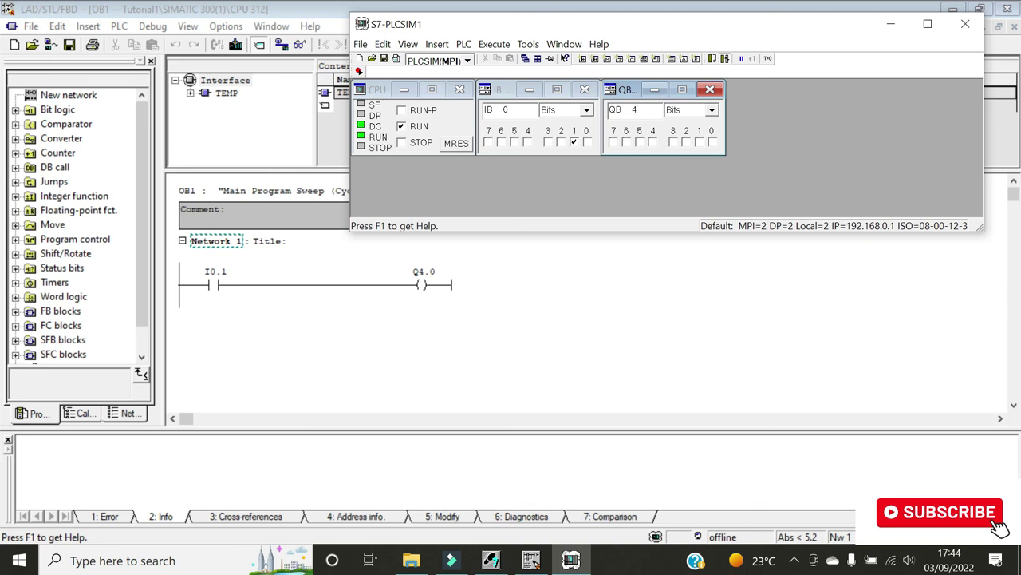
pyautogui.click(575, 142)
pyautogui.click(575, 143)
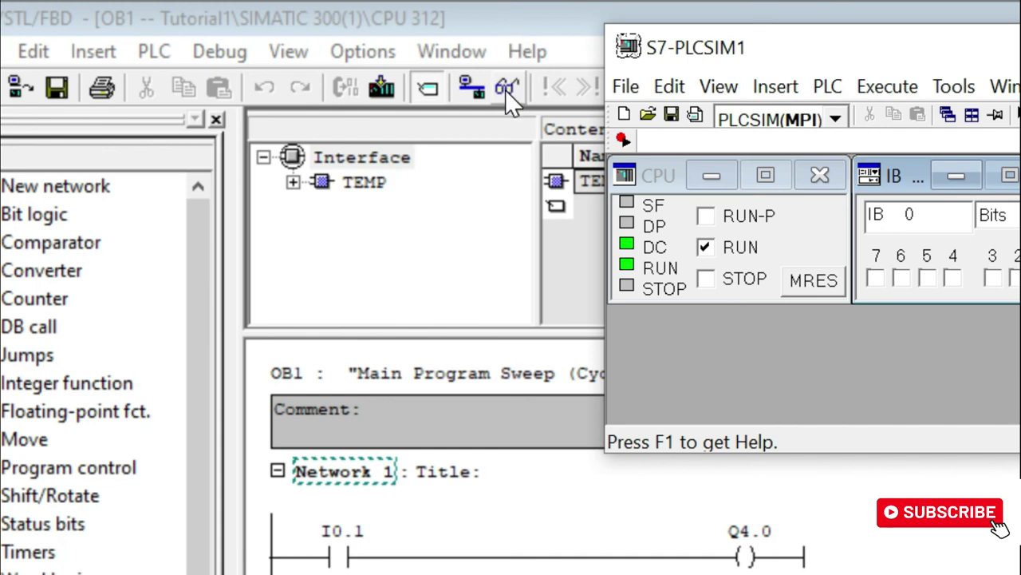
# - Turn on online monitoring of OB1, and switch bit 1 of IB 0 off and on in S7-PLCSIM to test the rung
pyautogui.click(505, 84)
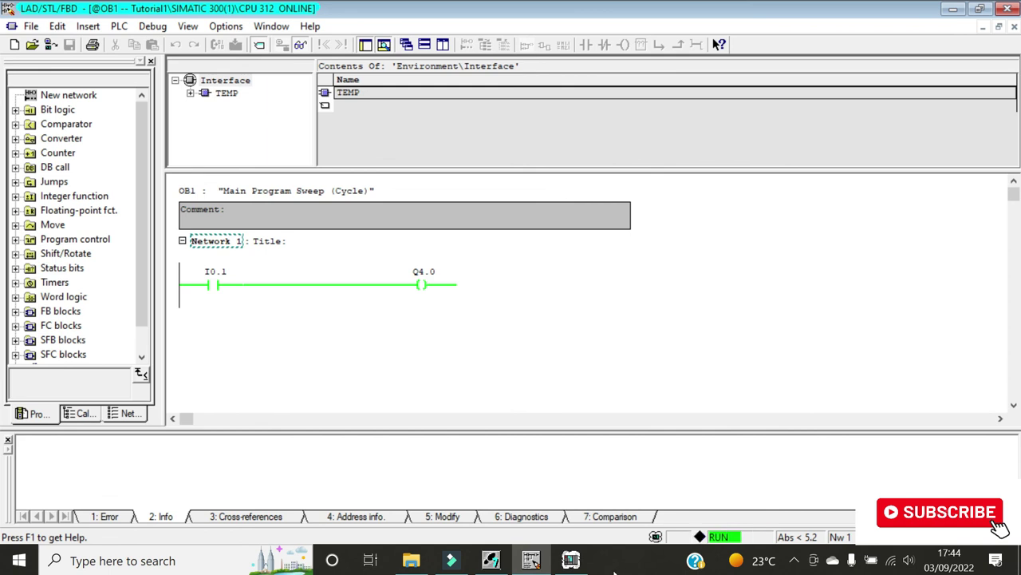
pyautogui.click(571, 560)
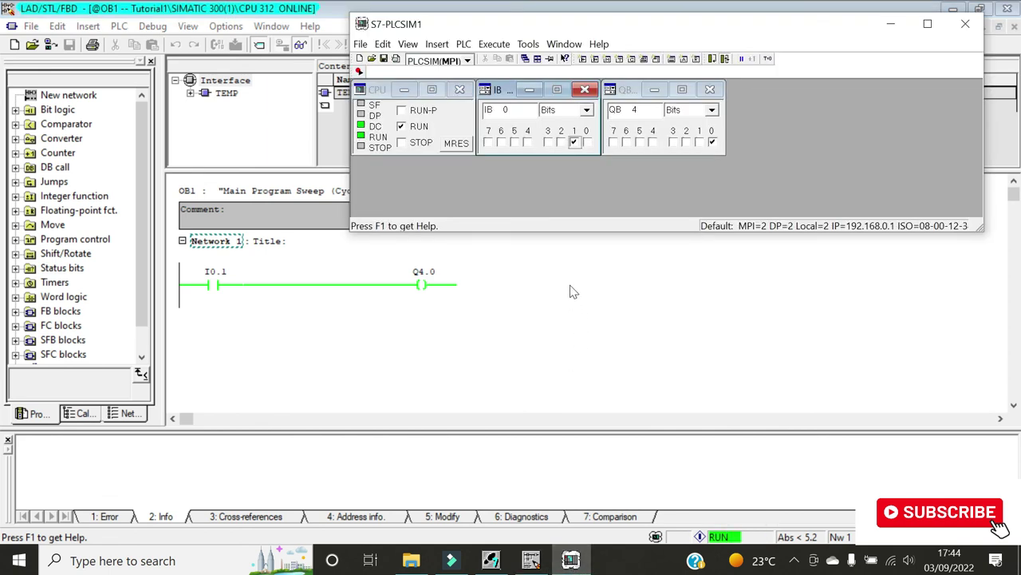
pyautogui.click(574, 143)
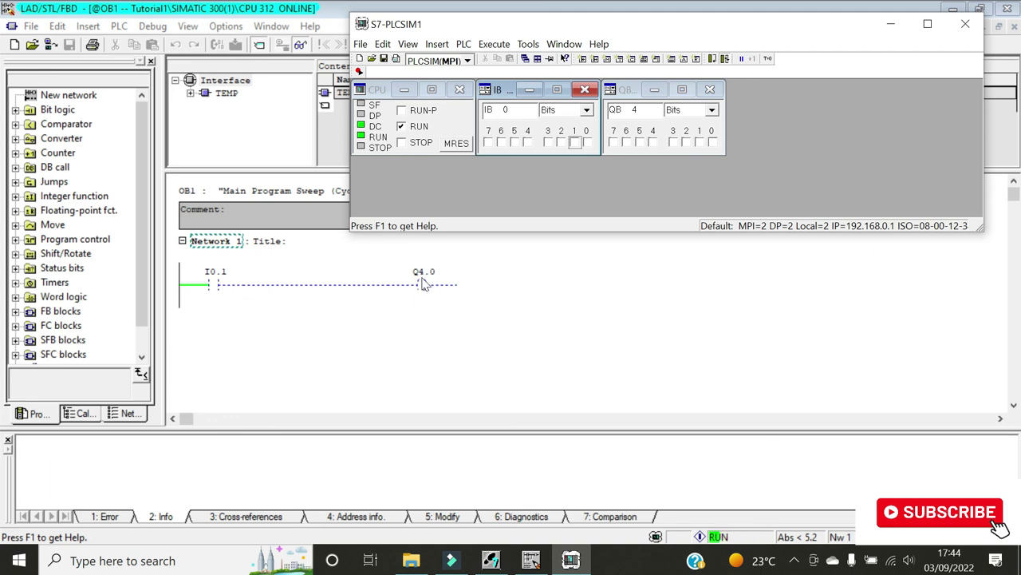
pyautogui.click(575, 143)
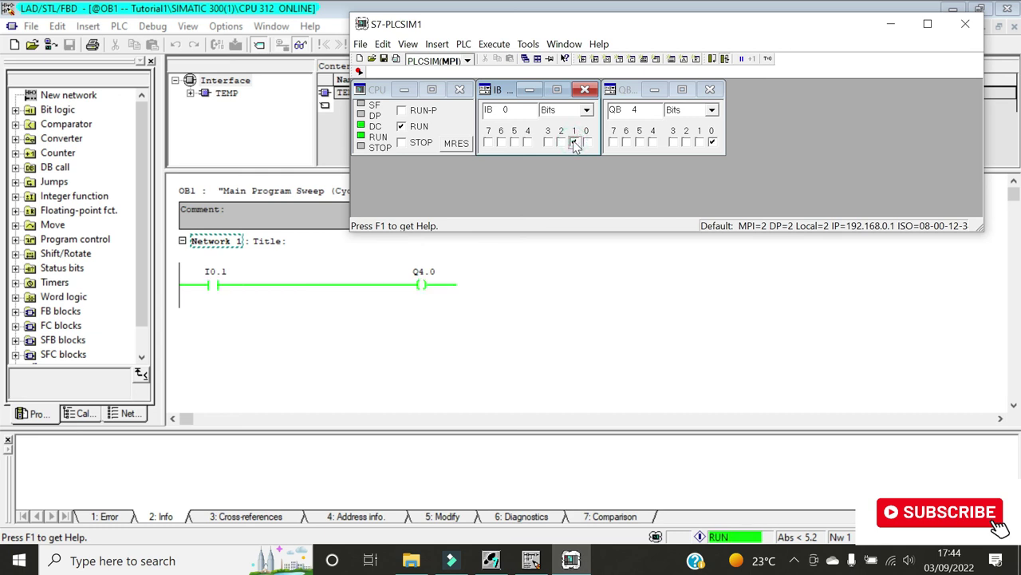